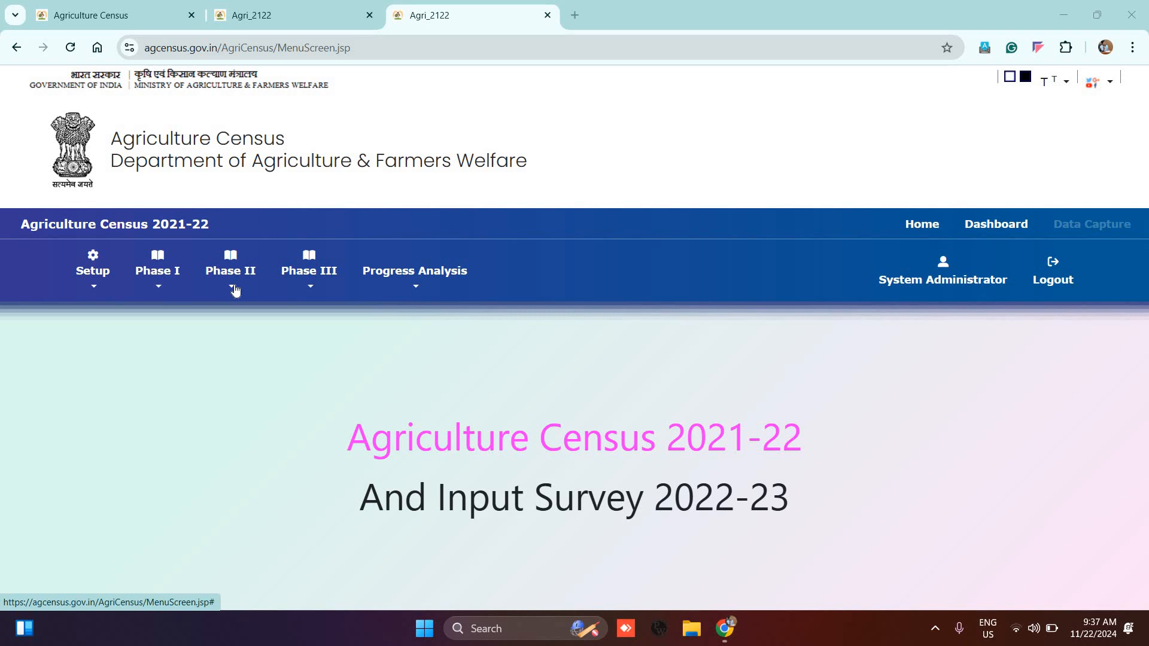
Step: Browse the Phase I, II and III menus, then open Phase II's Other User Creation form
left_click(235, 291)
mouse_move(339, 332)
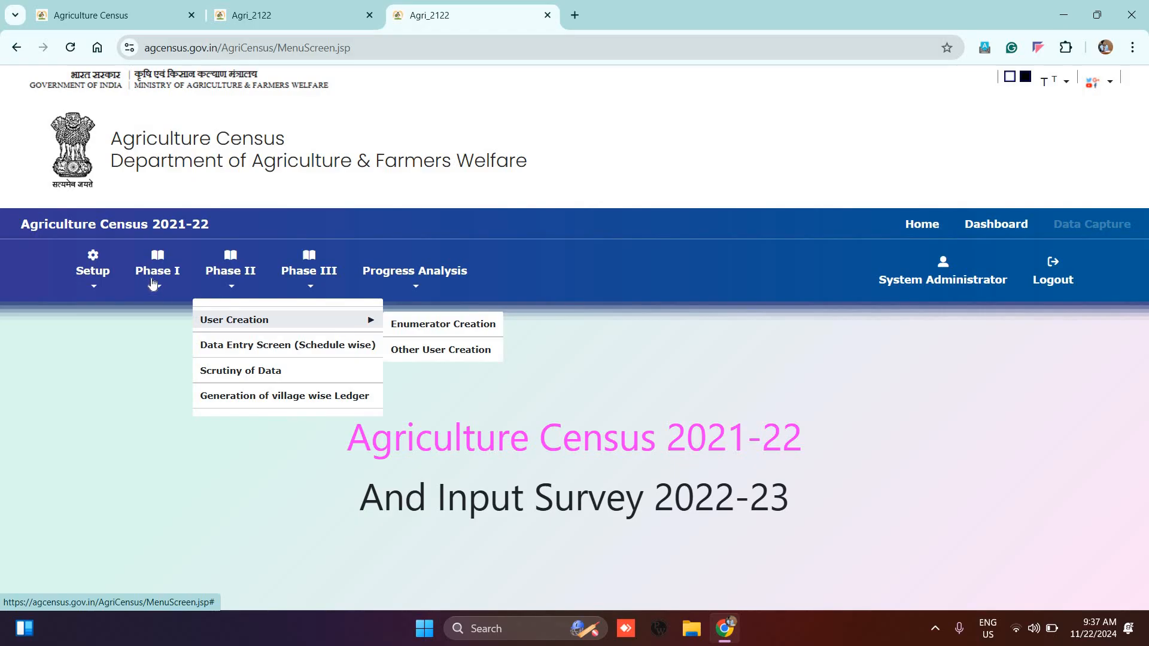
left_click(154, 283)
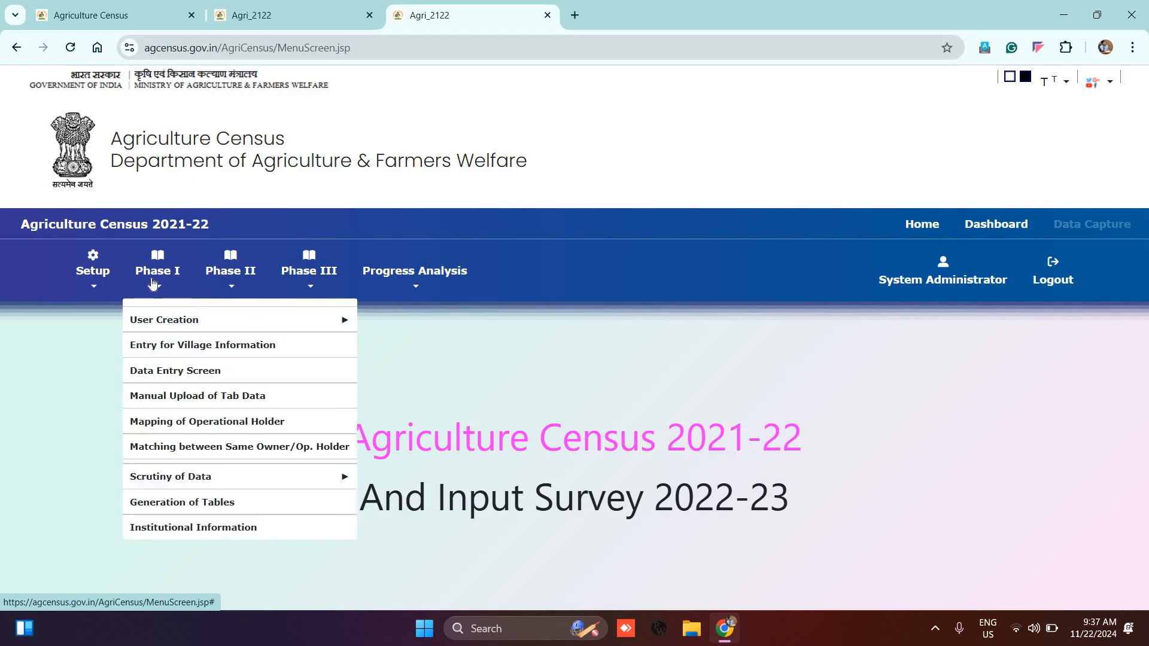
left_click(231, 322)
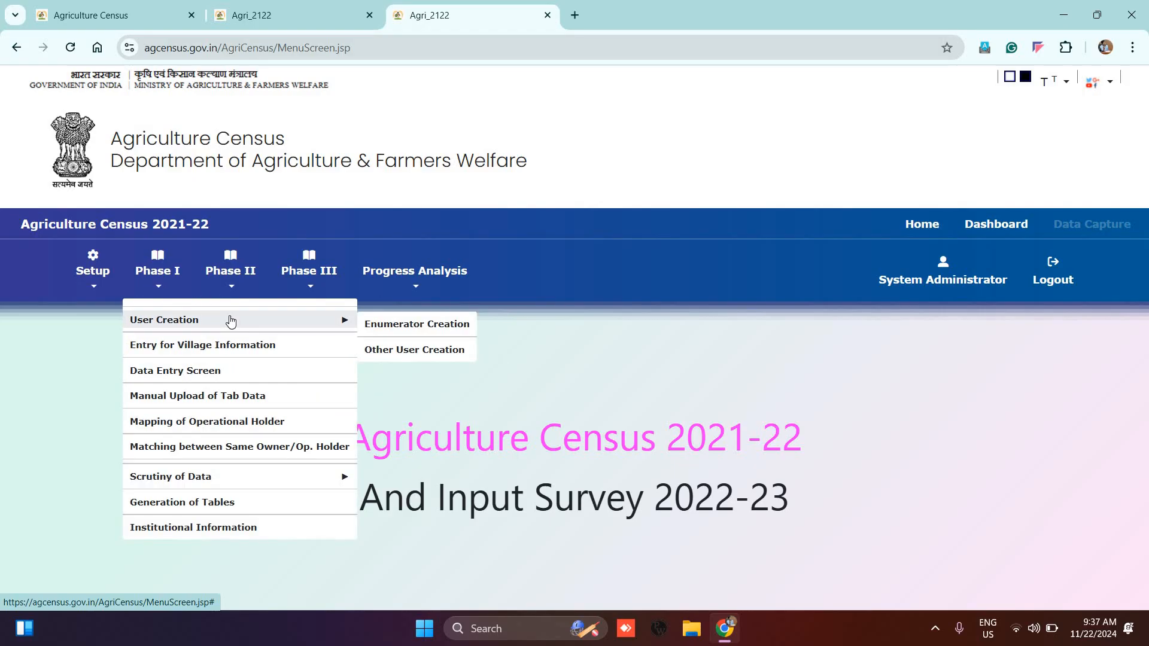
left_click(235, 278)
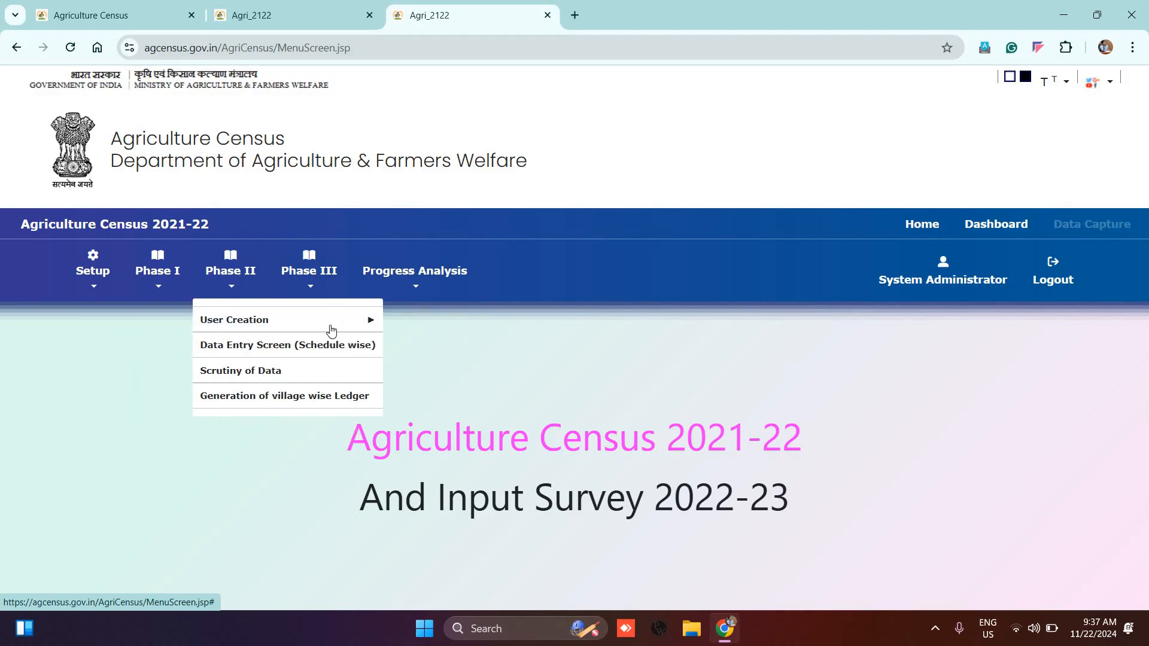
left_click(312, 282)
left_click(362, 321)
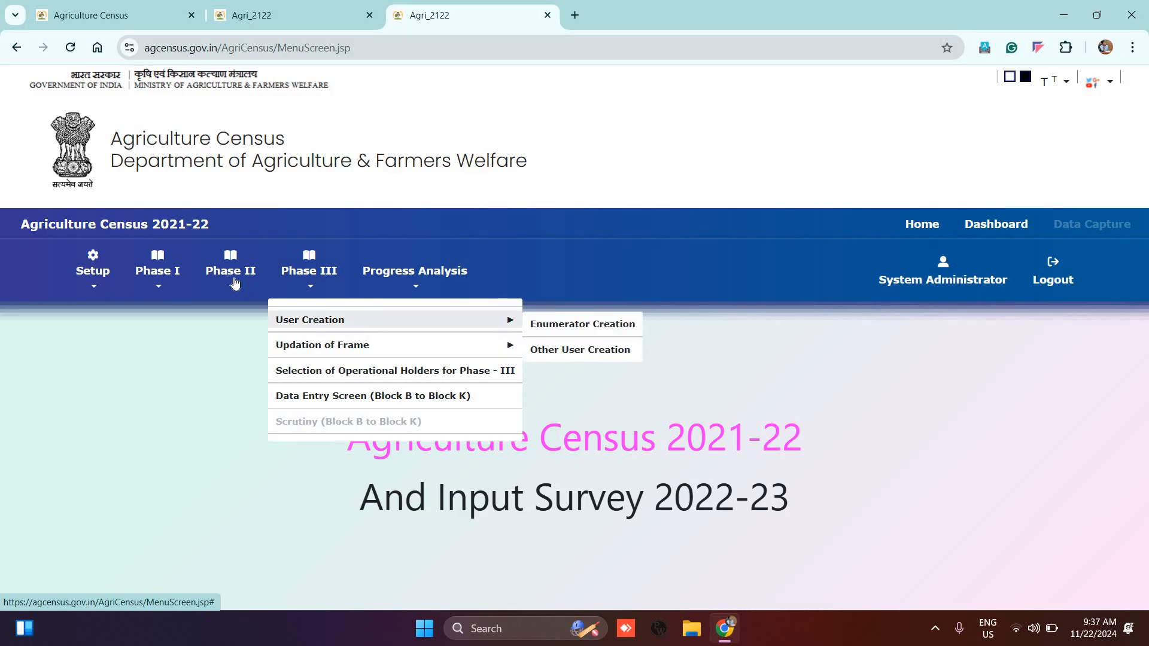
mouse_move(333, 326)
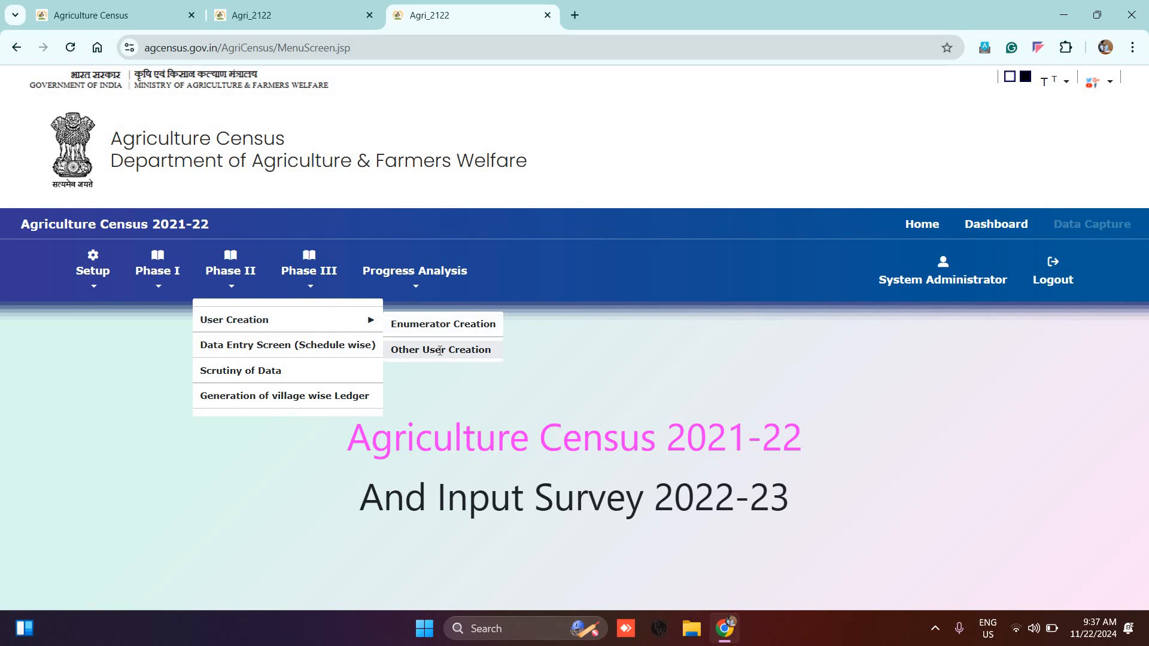
left_click(440, 350)
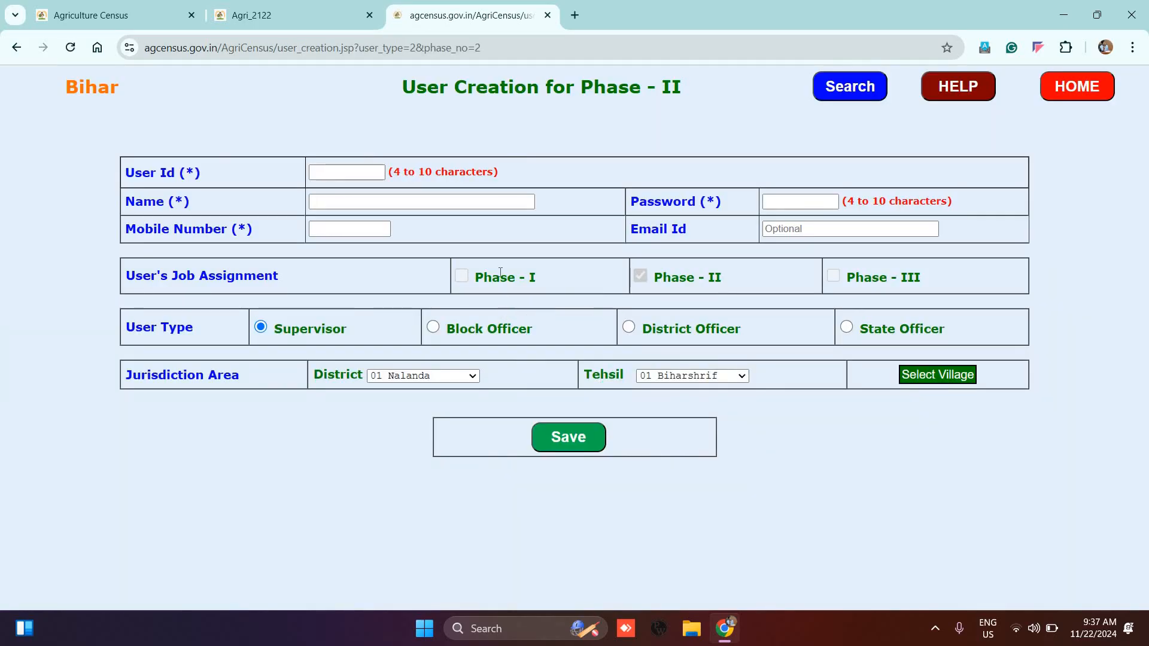
Step: Choose District Officer and enter user id 'Nalanda' to load the existing user's details
left_click(628, 326)
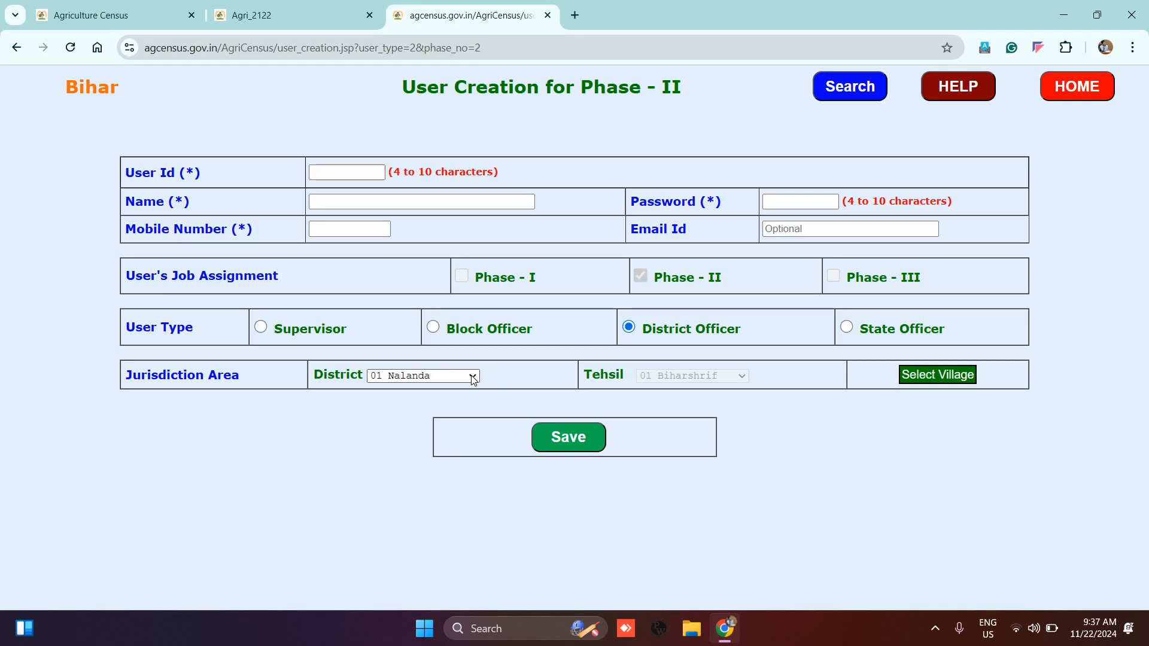
left_click(364, 170)
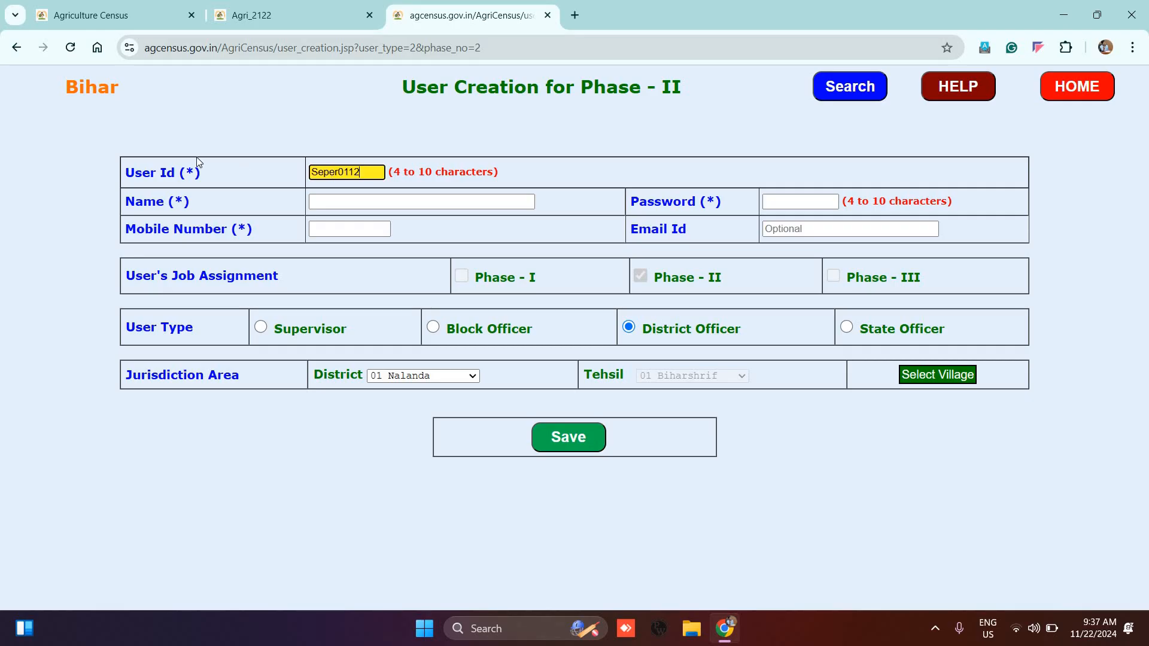
key("ctrl+a")
left_click(787, 201)
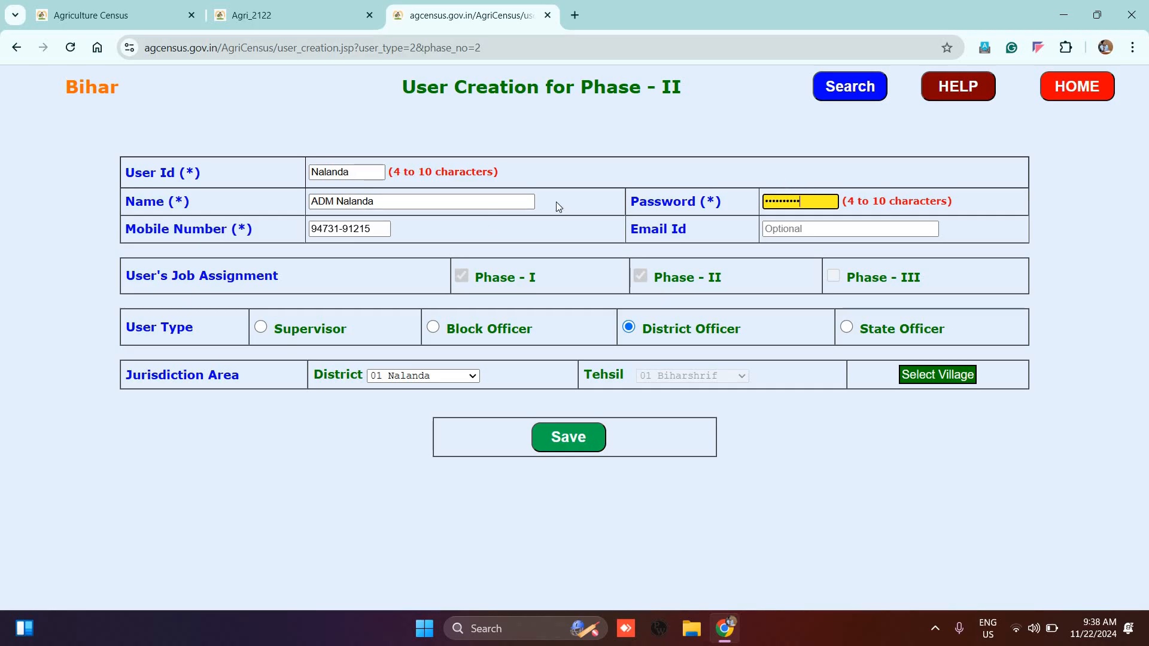
key("ctrl+a")
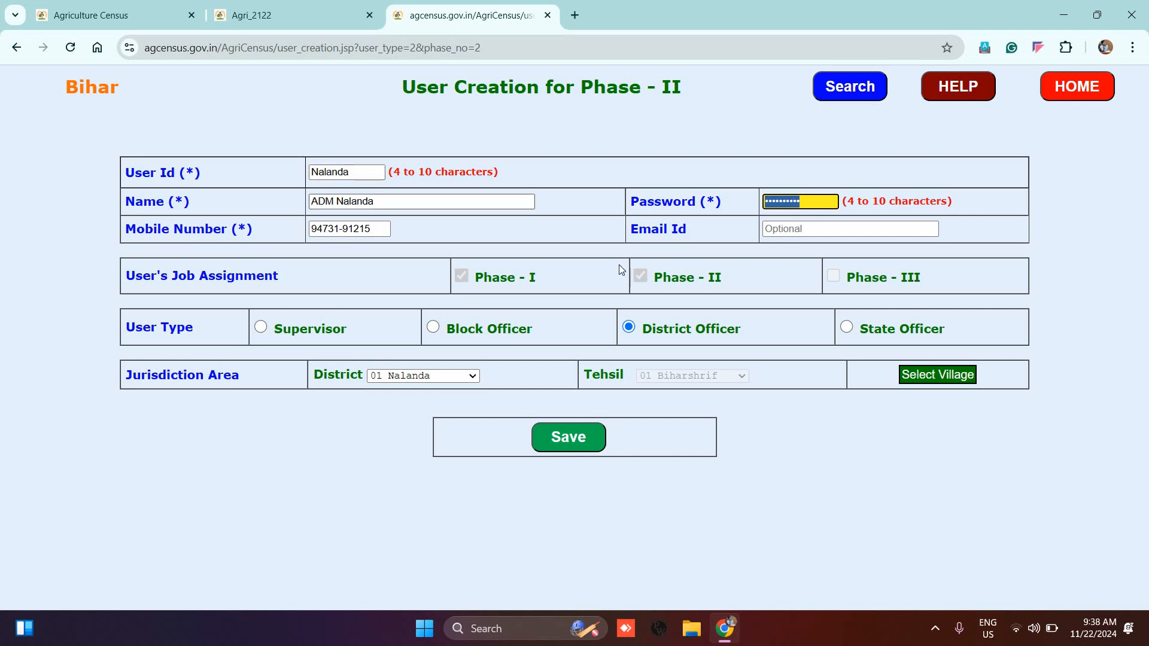
Step: Switch the user type to Block Officer and replace the user id with 'Biharshari'
left_click(433, 329)
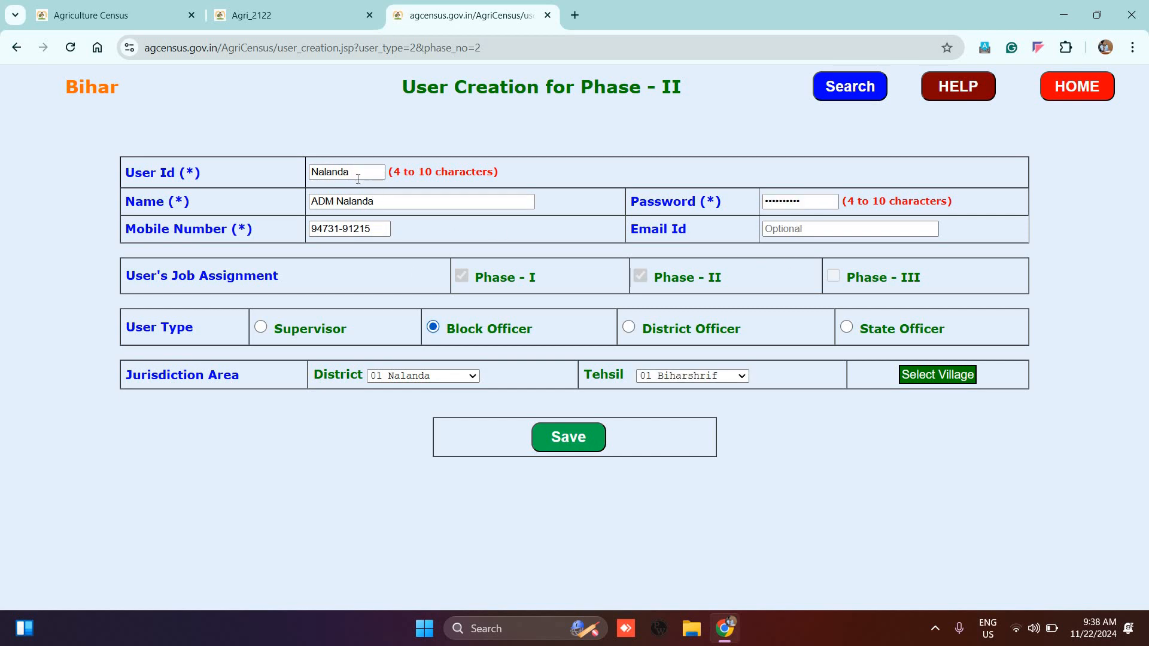
left_click_drag(358, 178, 260, 158)
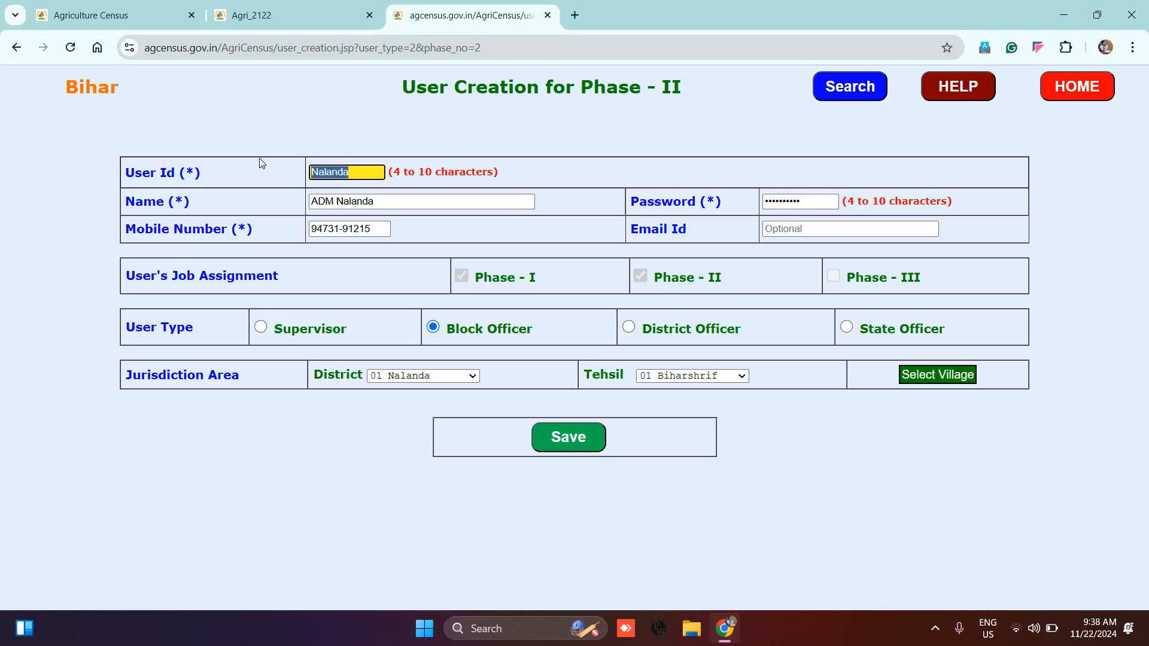
type("Biharshari")
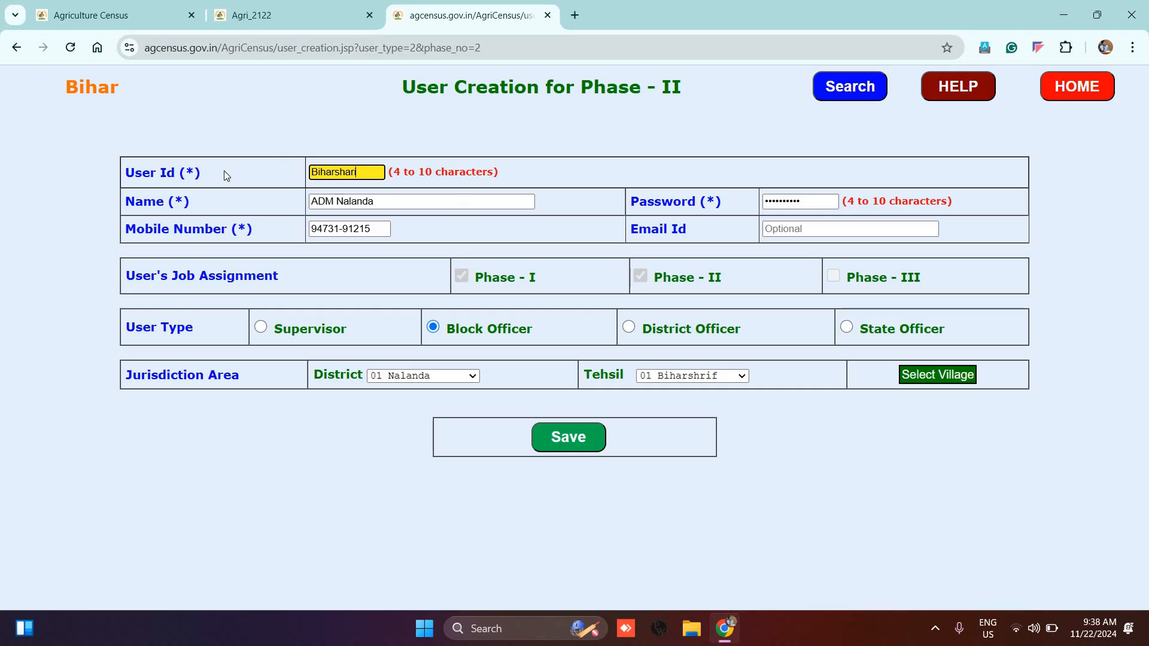
key("ctrl+a")
key("ctrl+c")
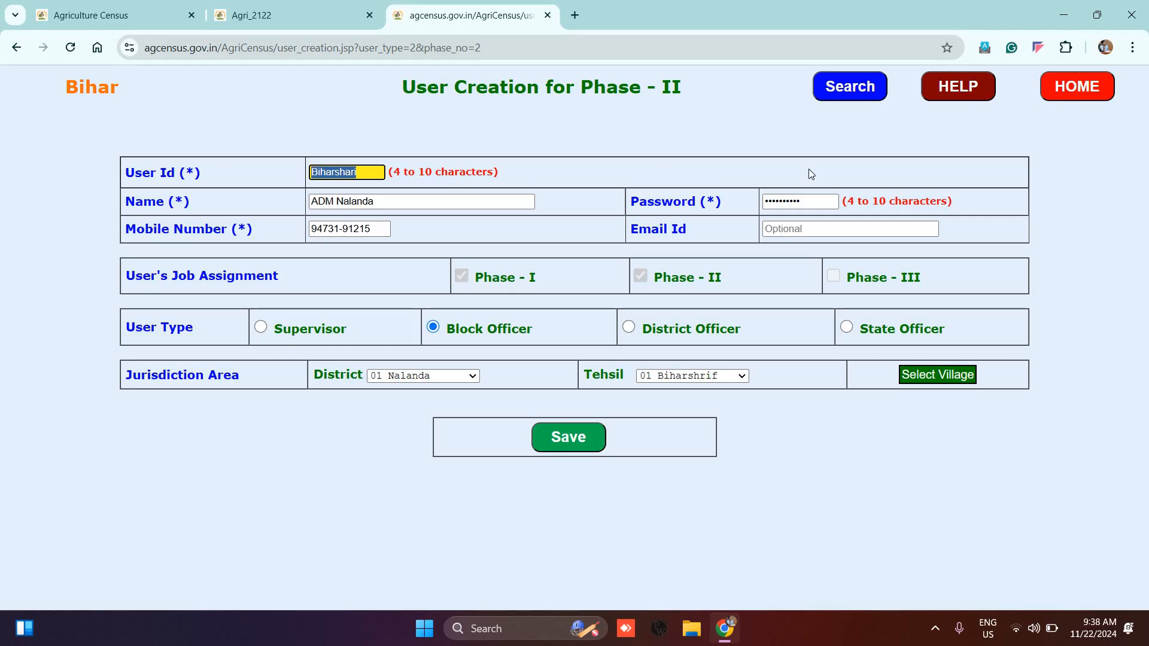
Step: Confirm the user id, then enter the account password, name 'RO, Biharsharif' and a mobile number
left_click(556, 163)
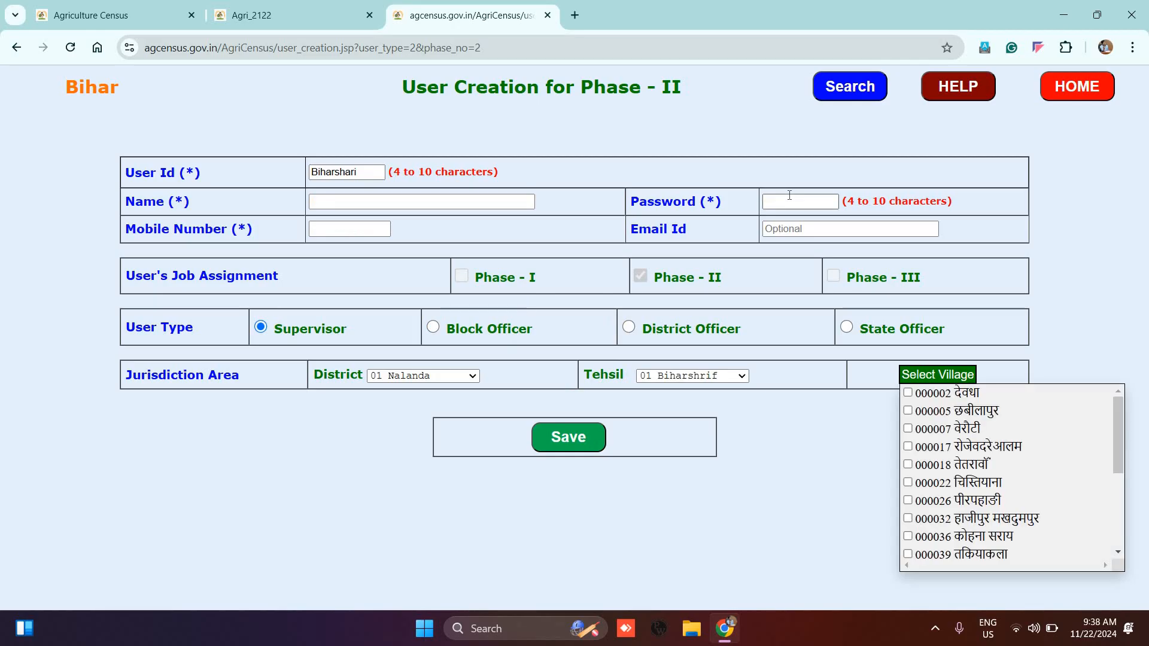
left_click(790, 195)
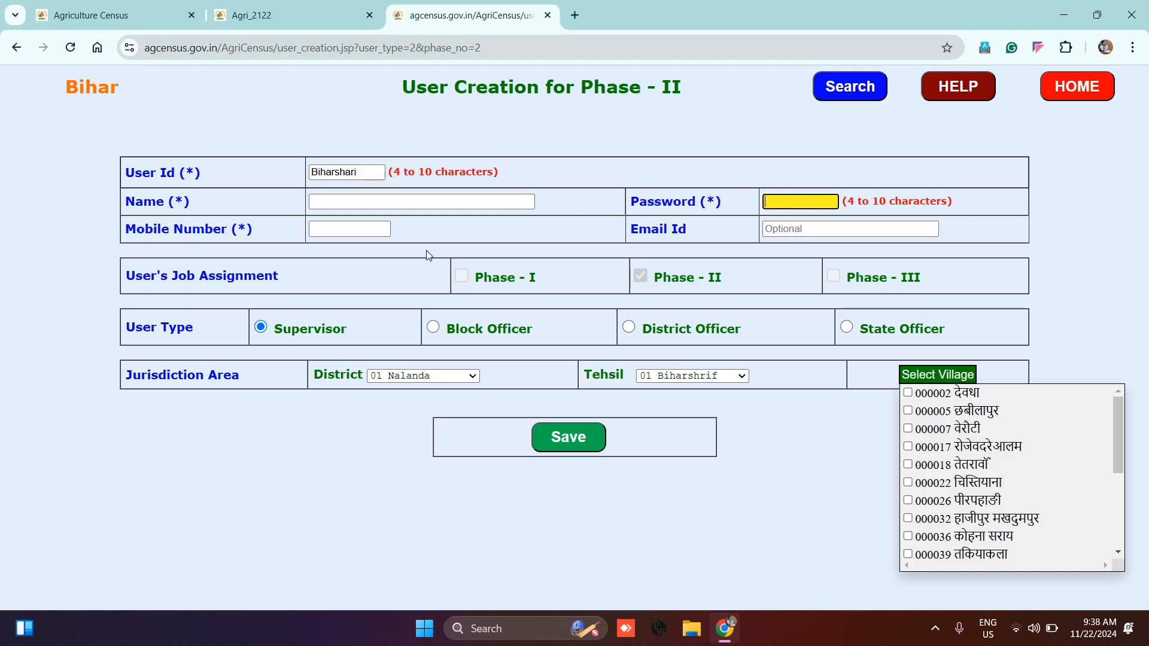
key("ctrl+v")
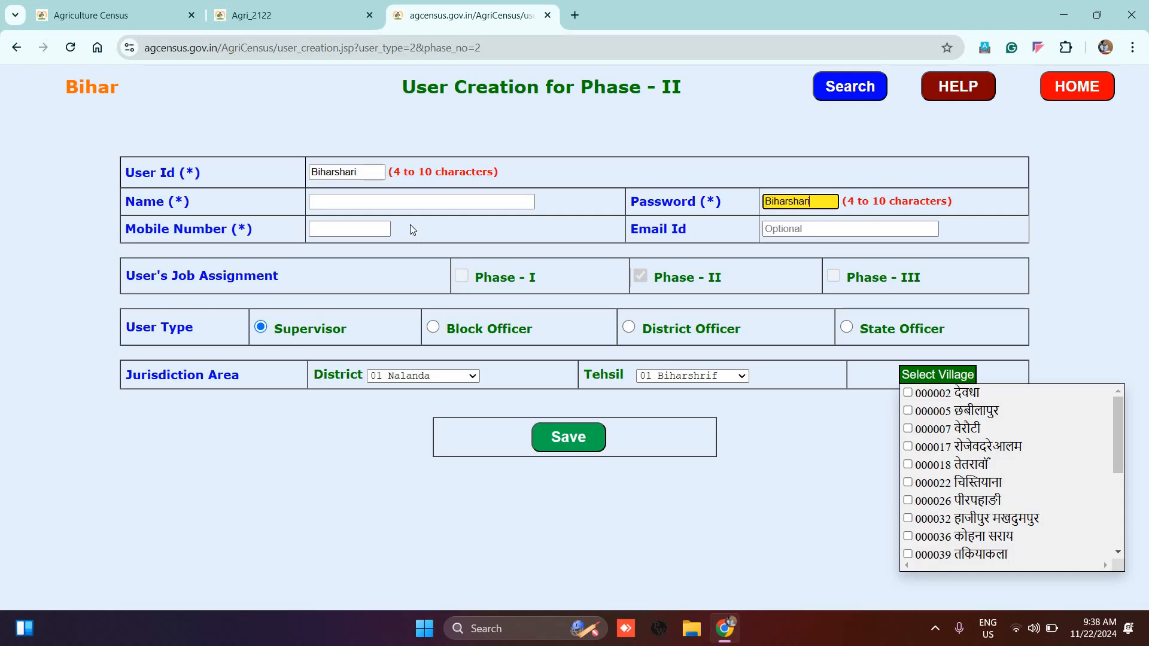
left_click(389, 202)
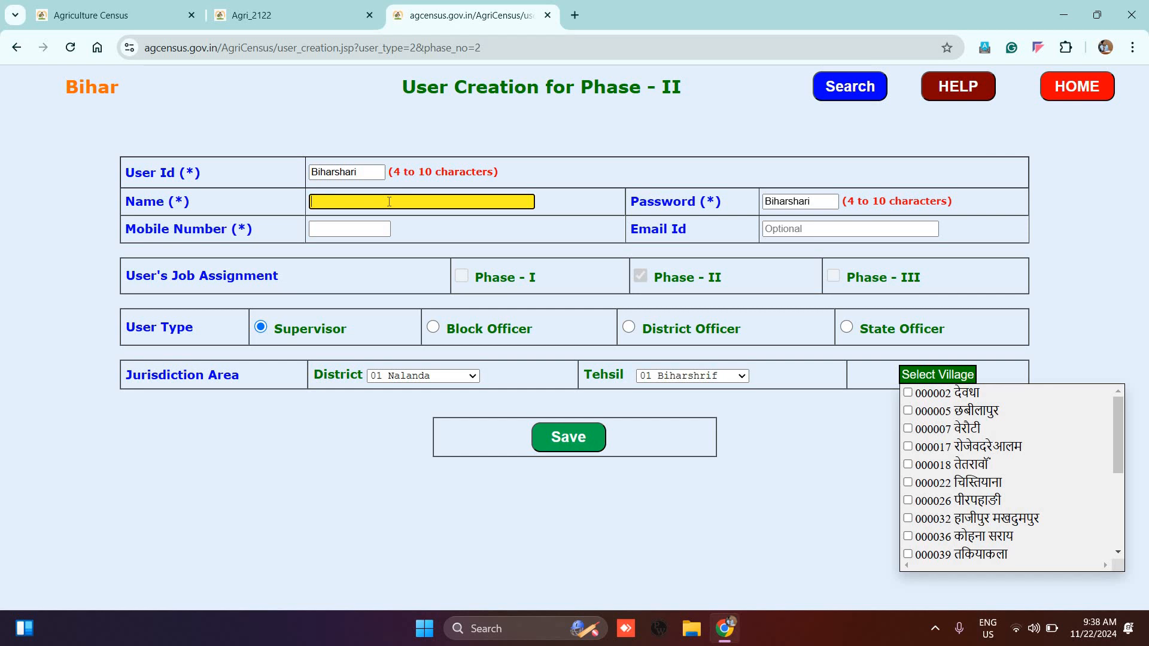
type("RO, Biharsharif")
left_click(325, 231)
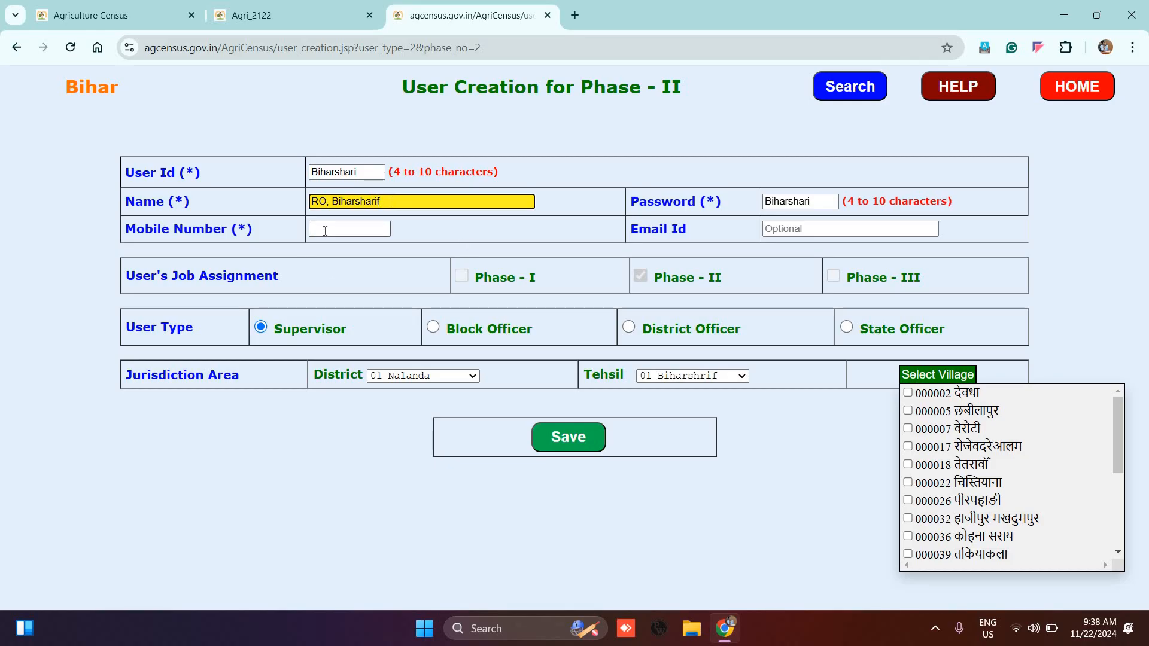
type("98765-43211")
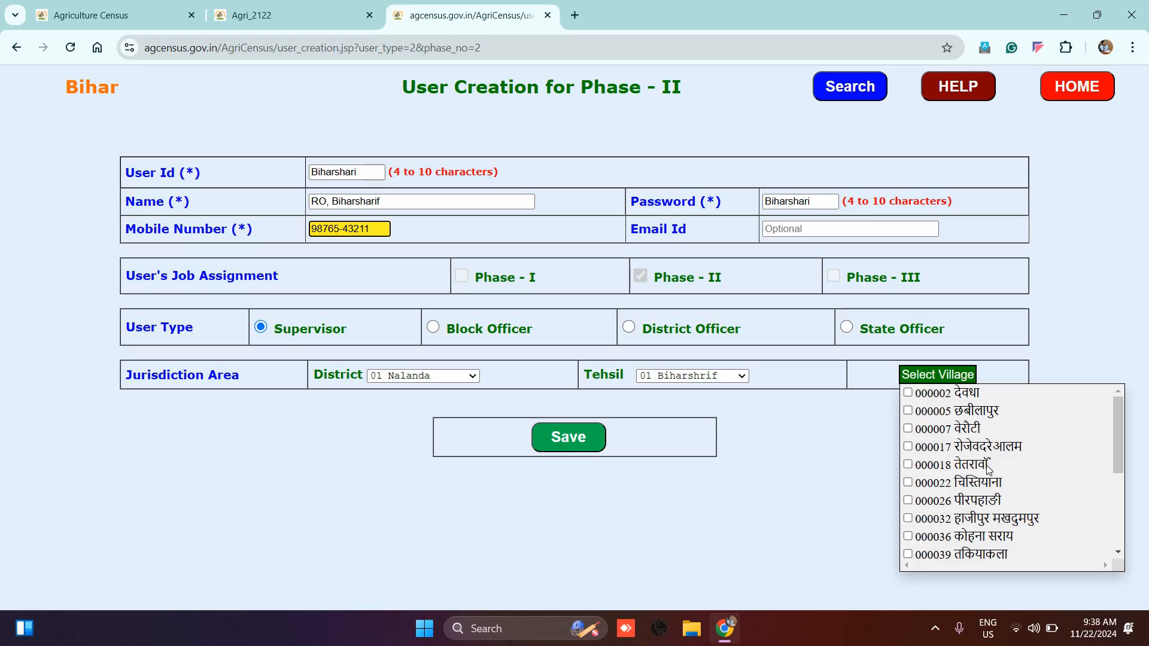
Step: Tick villages 000002, 000005, 000017, 000018, 000022, 000026 and 000032 in the village list
scroll(989, 469, "down", 5)
scroll(999, 472, "up", 5)
scroll(1004, 415, "down", 2)
scroll(1005, 415, "up", 2)
scroll(945, 519, "down", 10)
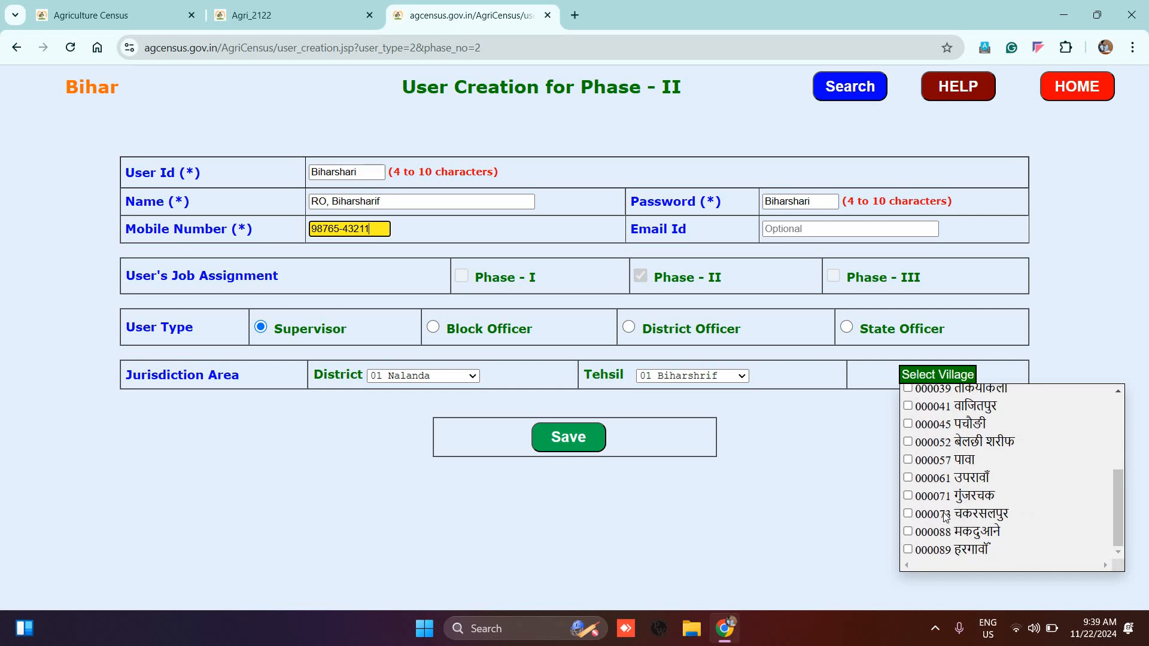
scroll(945, 518, "up", 10)
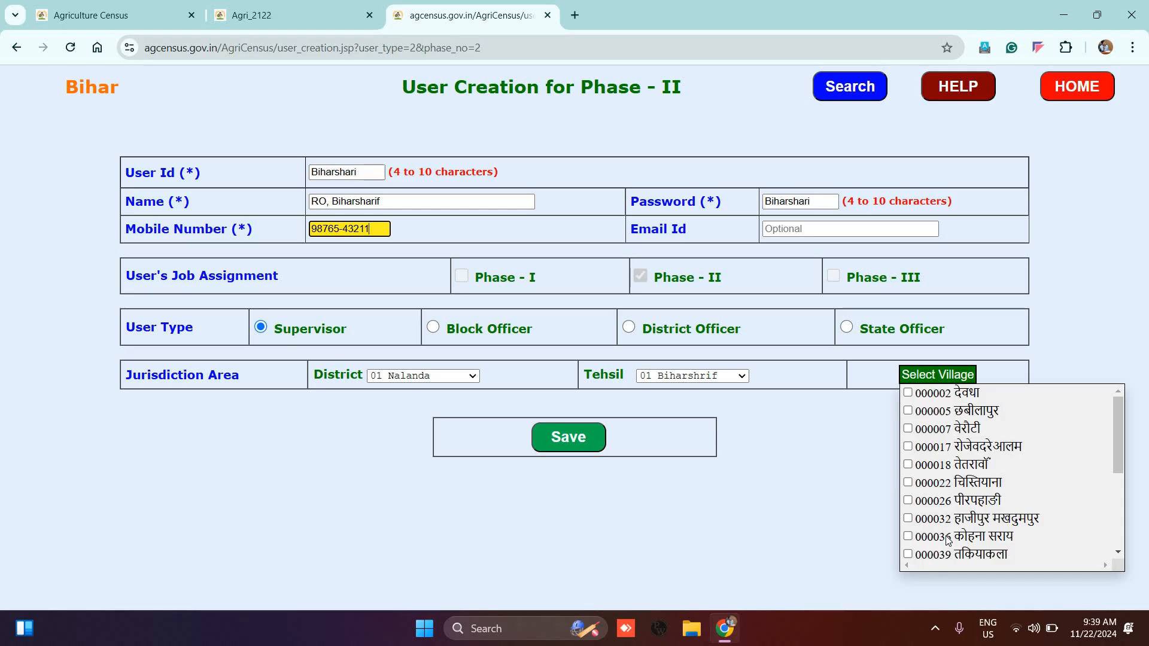
scroll(948, 541, "down", 3)
scroll(936, 458, "up", 3)
left_click(908, 392)
left_click(908, 411)
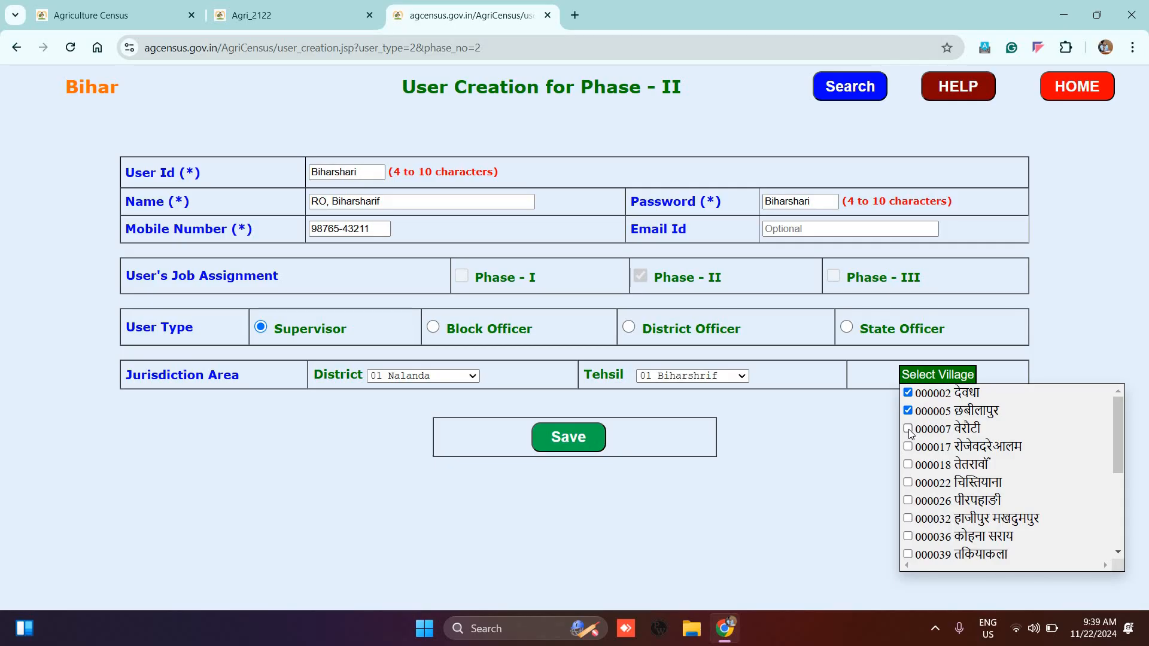
scroll(909, 428, "down", 3)
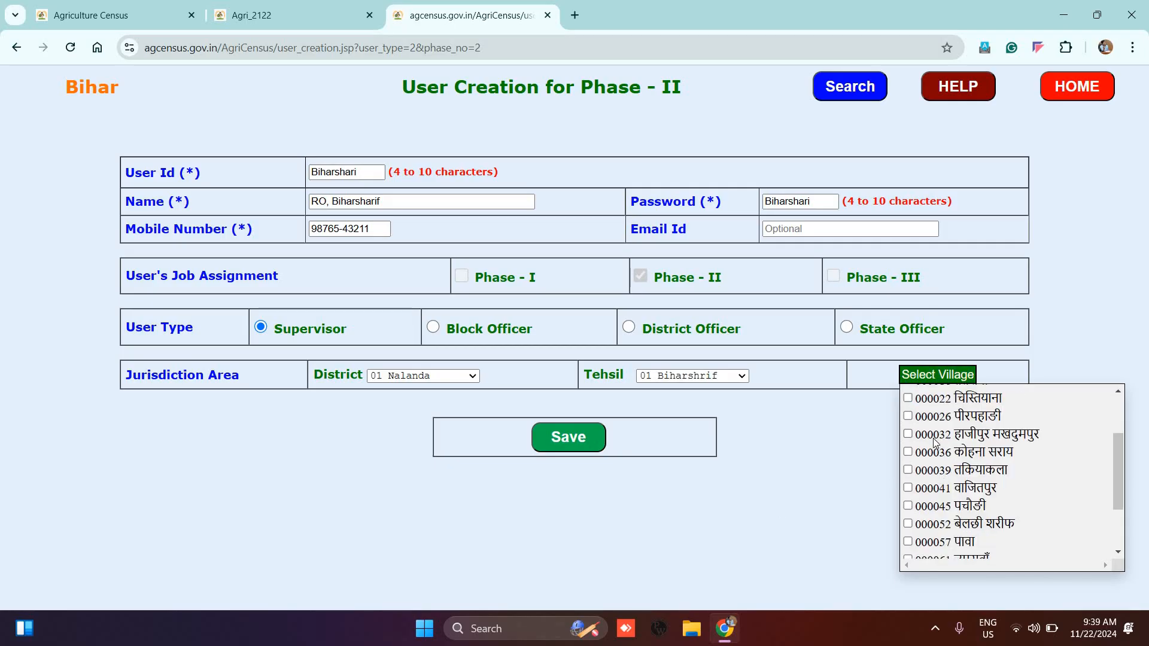
scroll(927, 440, "up", 2)
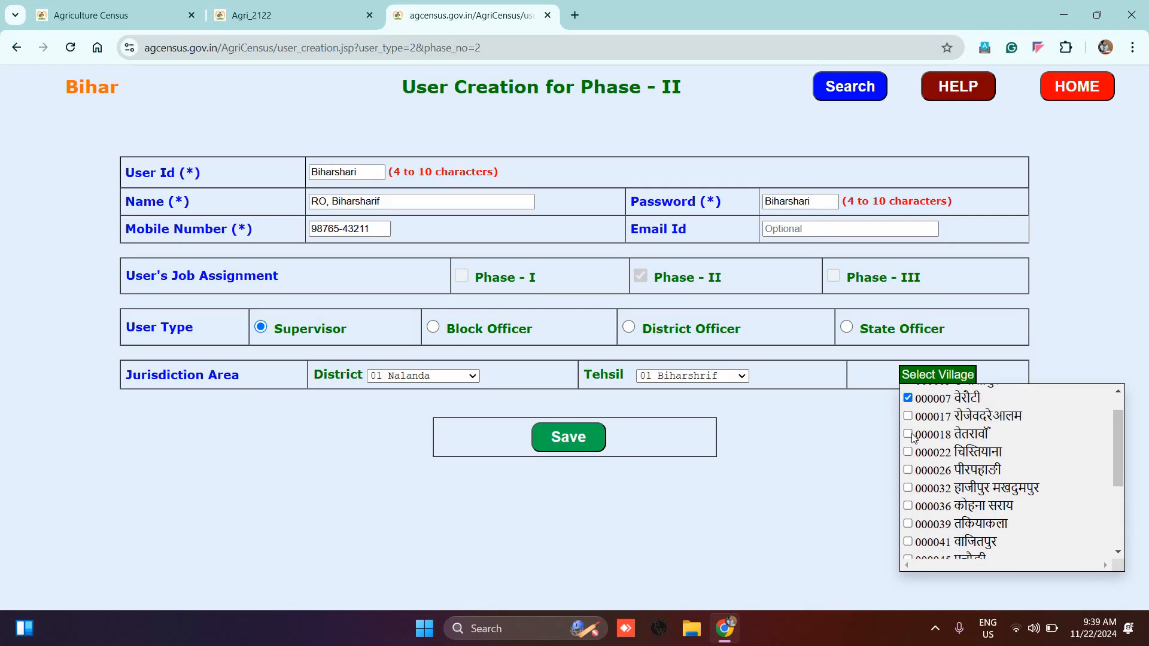
left_click(908, 416)
left_click(908, 434)
left_click(907, 452)
left_click(908, 469)
left_click(908, 489)
Step: Tick villages 000036, 000039, 000041, 000045, 000052 and 000057 for the supervisor
scroll(911, 494, "down", 1)
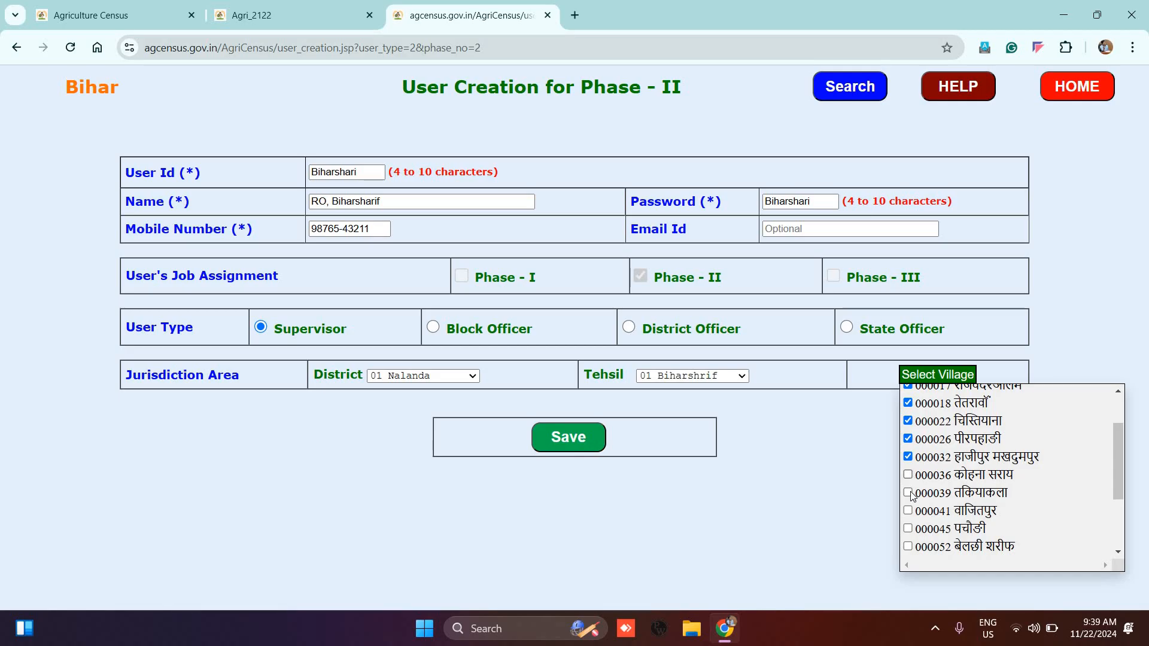
left_click(908, 475)
left_click(908, 493)
scroll(911, 455, "down", 2)
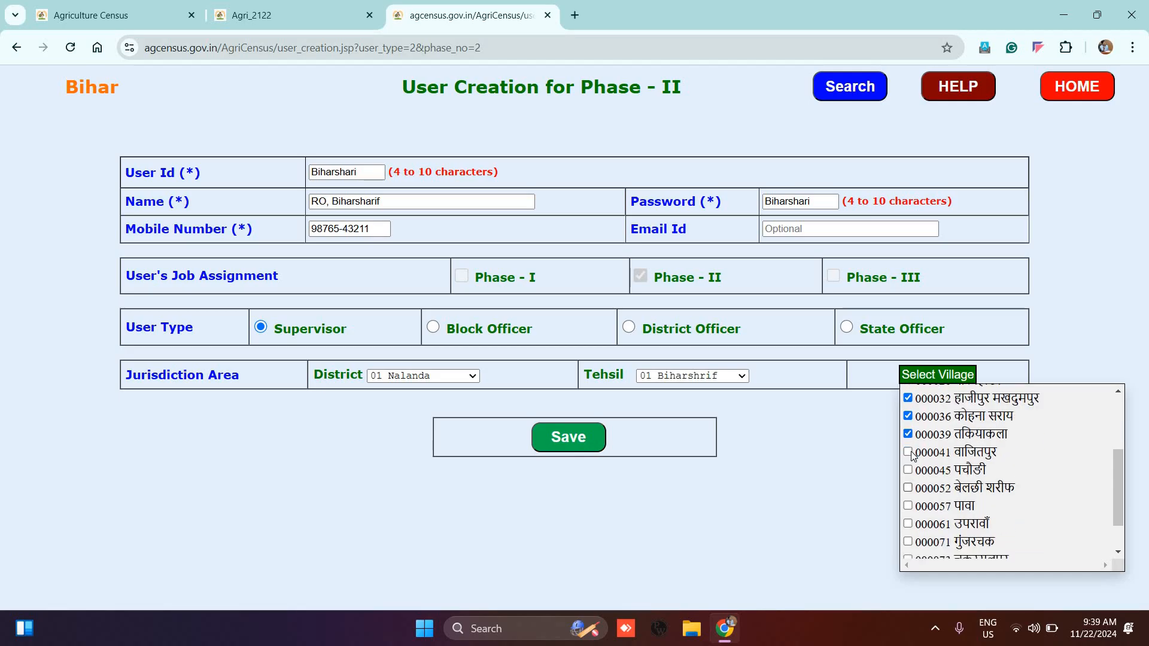
left_click(908, 452)
left_click(908, 470)
left_click(908, 488)
left_click(908, 506)
Step: Tick villages 000061, 000071, 000073, 000088 and 000089, then save the supervisor record
scroll(910, 505, "down", 1)
left_click(908, 478)
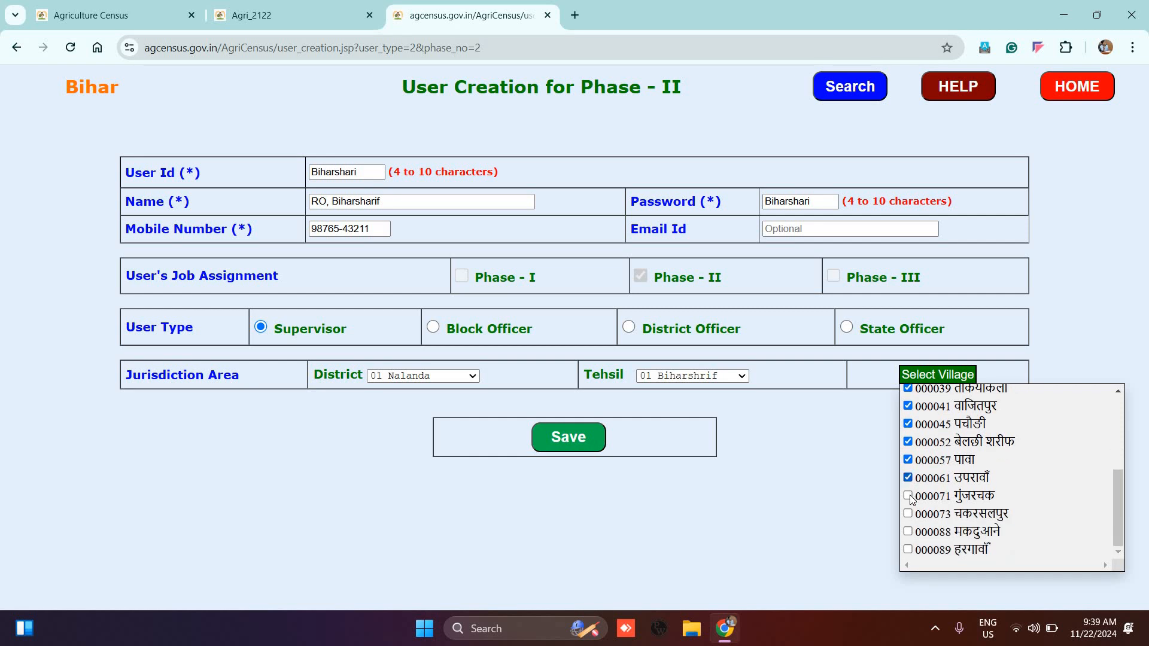
left_click(907, 495)
left_click(907, 514)
left_click(909, 533)
left_click(908, 550)
left_click(586, 437)
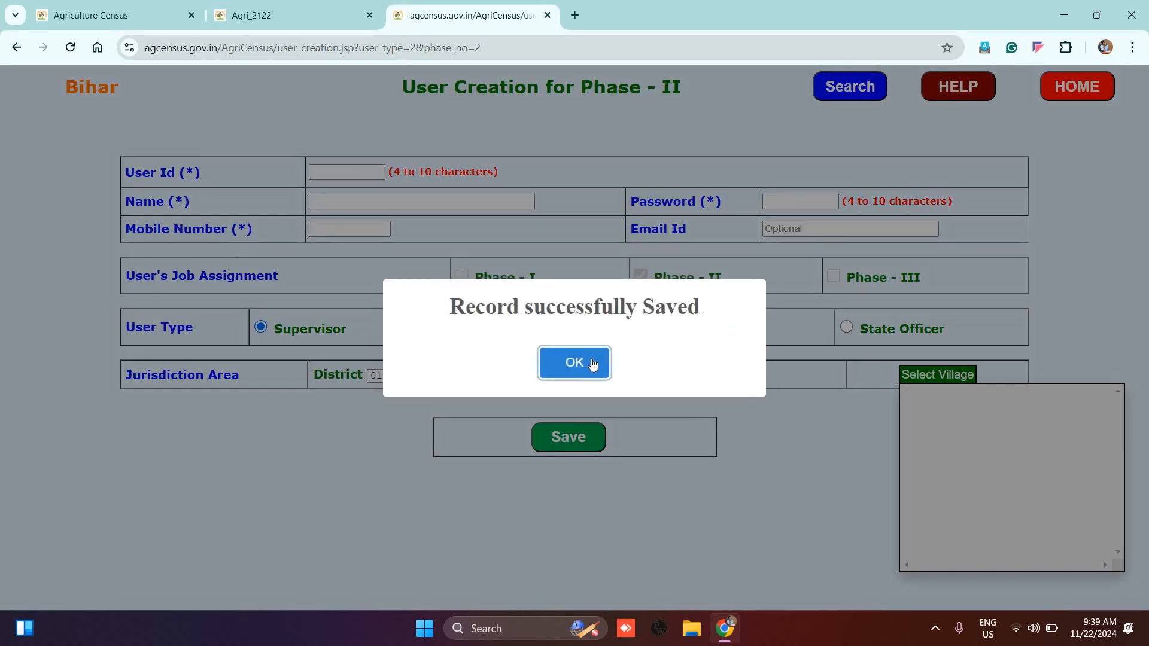
left_click(592, 360)
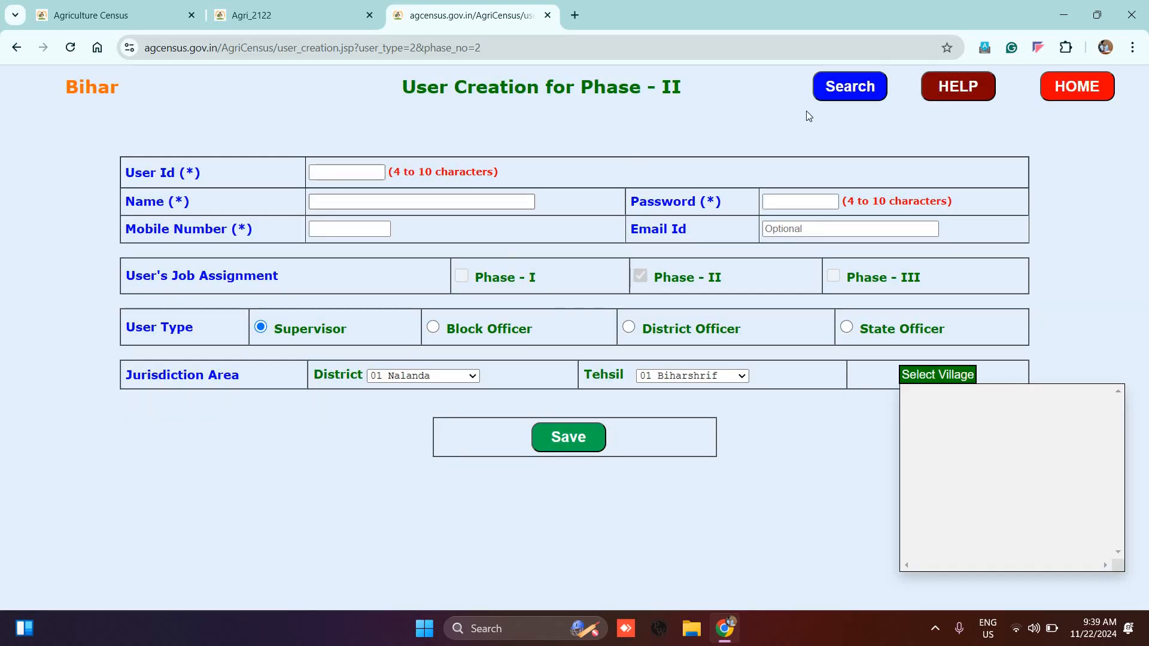
Step: Search existing users for District 01 Nalanda and Tehsil 01 Biharshrif
left_click(853, 89)
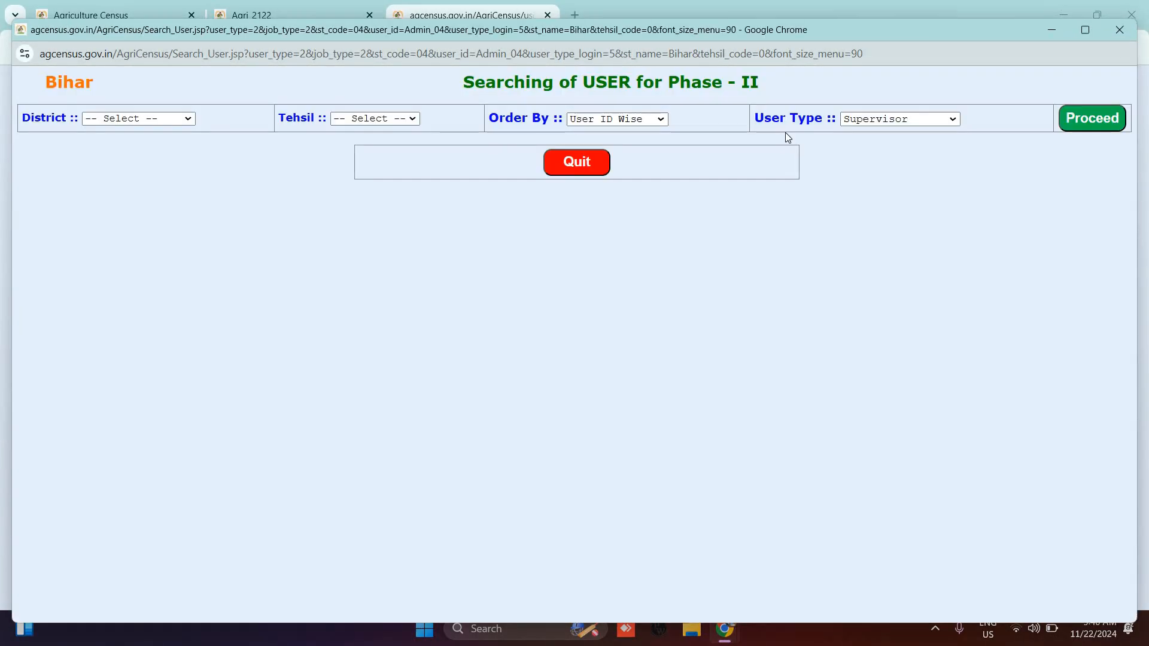
left_click(186, 118)
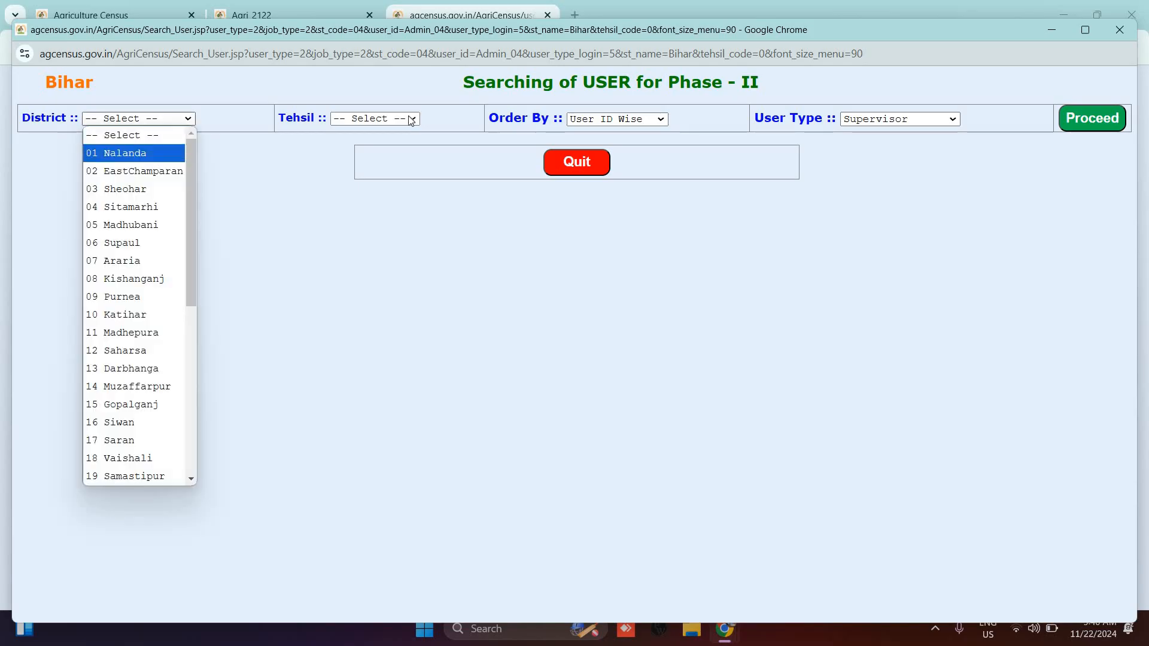
key("Return")
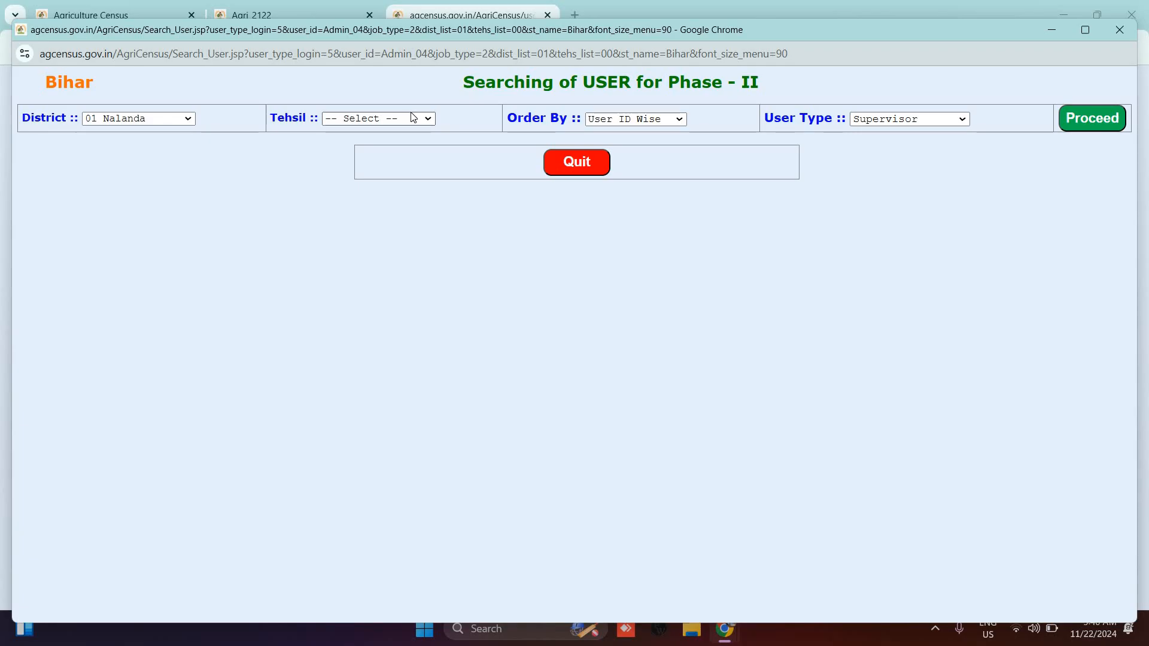
left_click(391, 120)
left_click(390, 157)
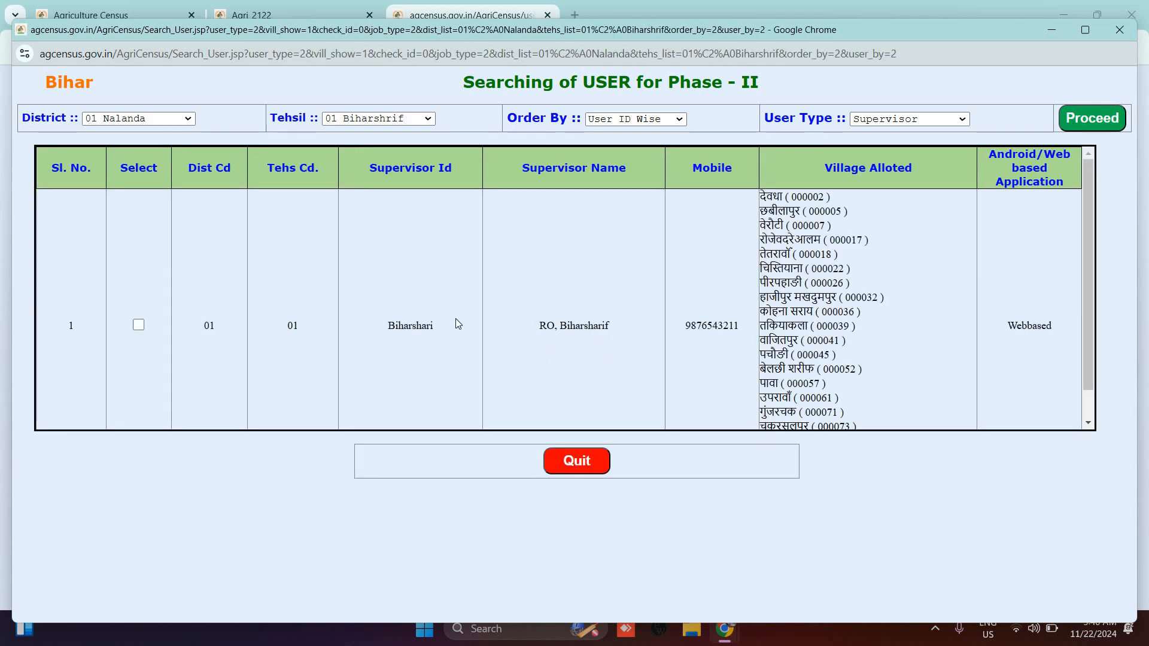
Step: Select the found supervisor in the results to reload it into the form
scroll(457, 326, "down", 1)
left_click_drag(434, 294, 382, 296)
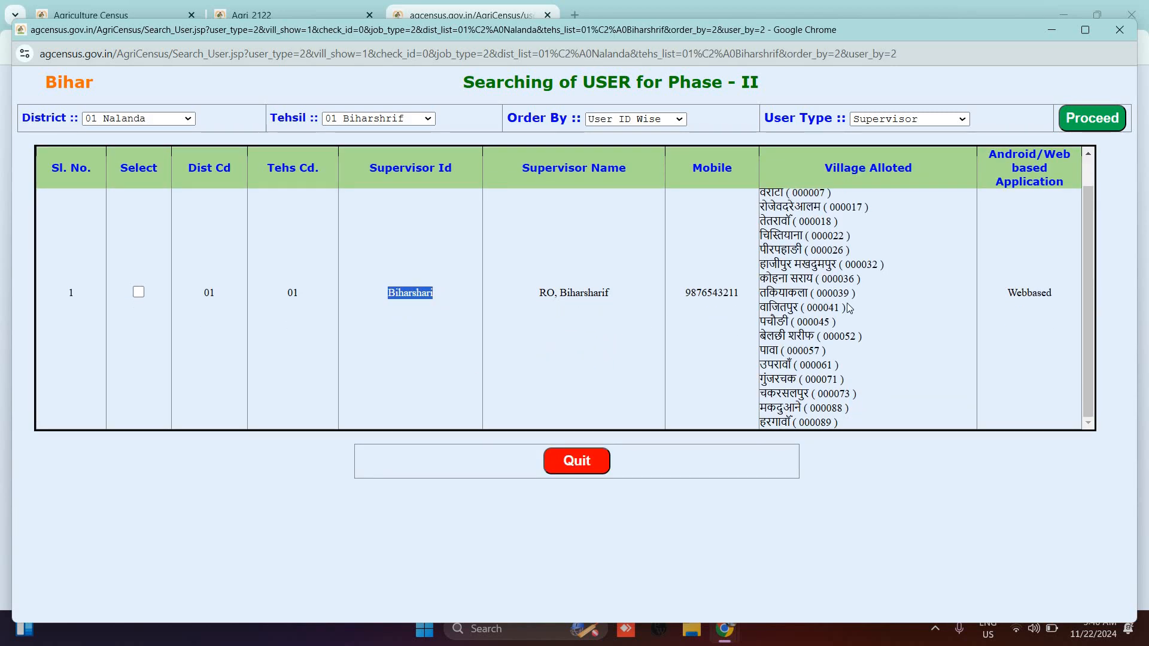
scroll(848, 304, "up", 1)
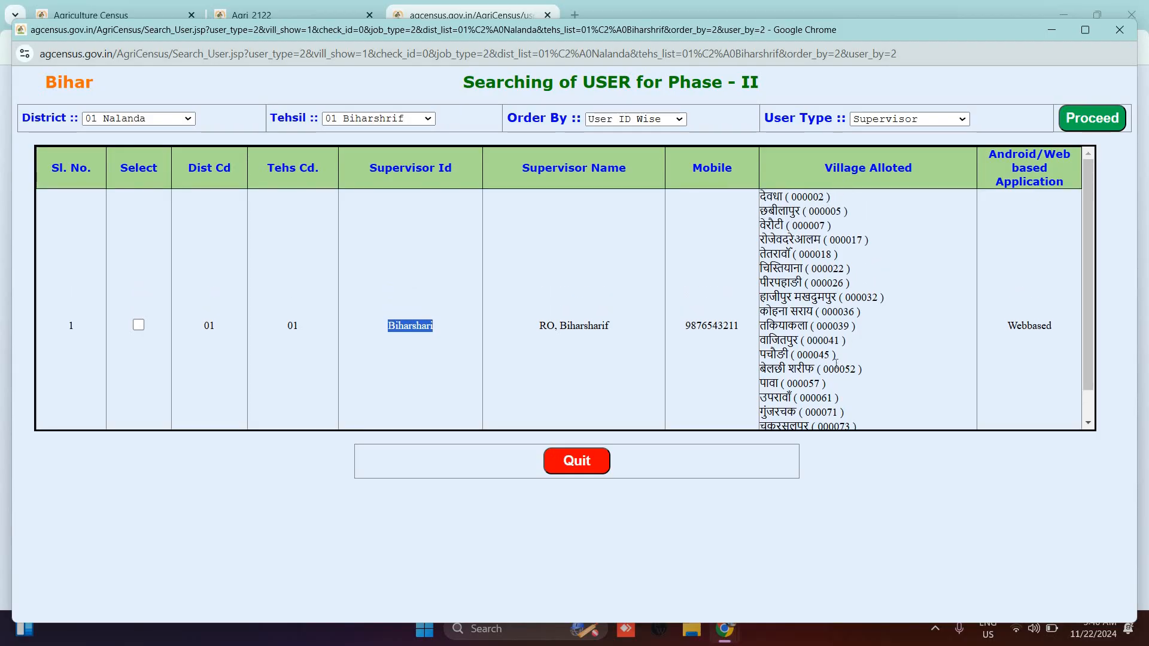
scroll(836, 362, "down", 1)
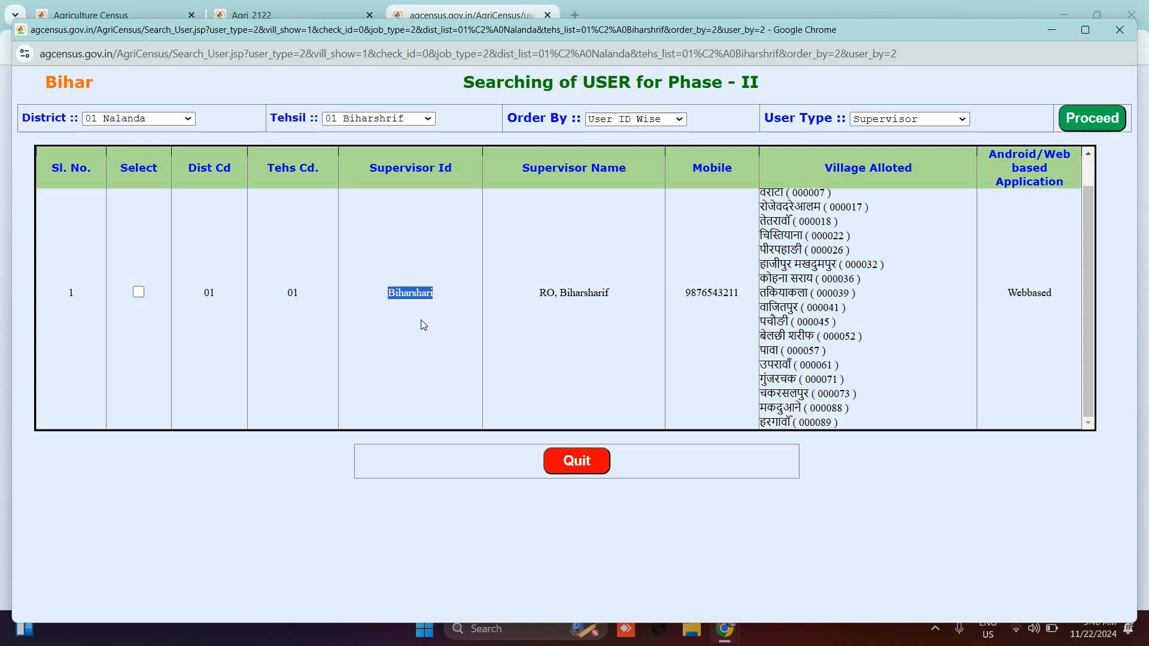
left_click(138, 293)
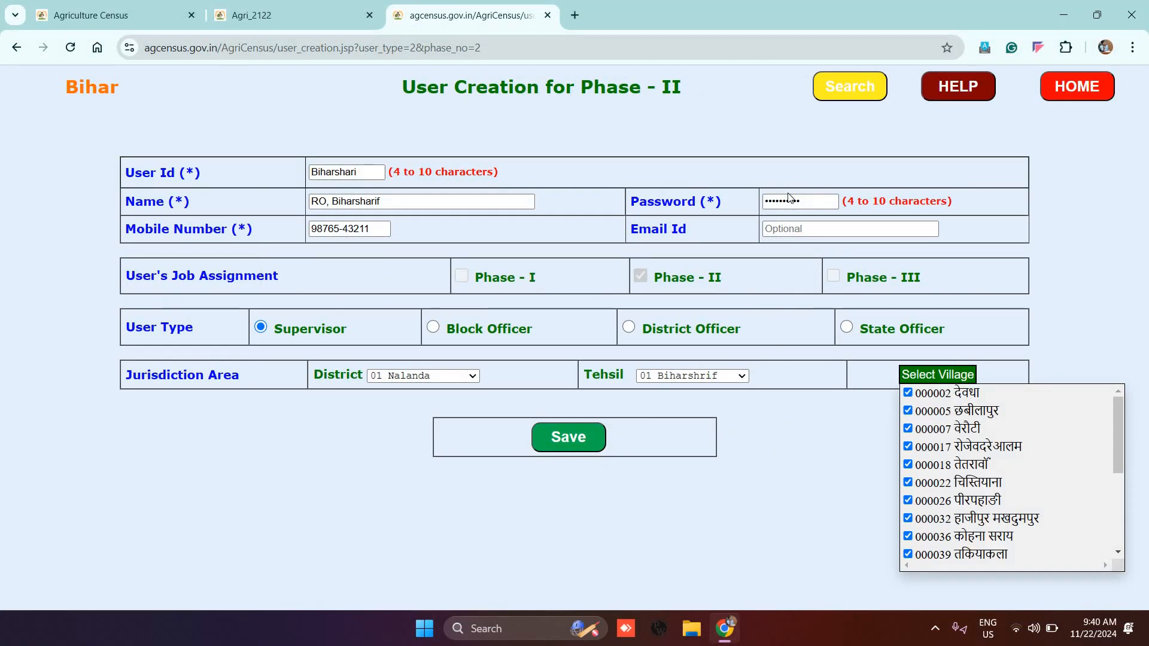
left_click_drag(809, 201, 711, 194)
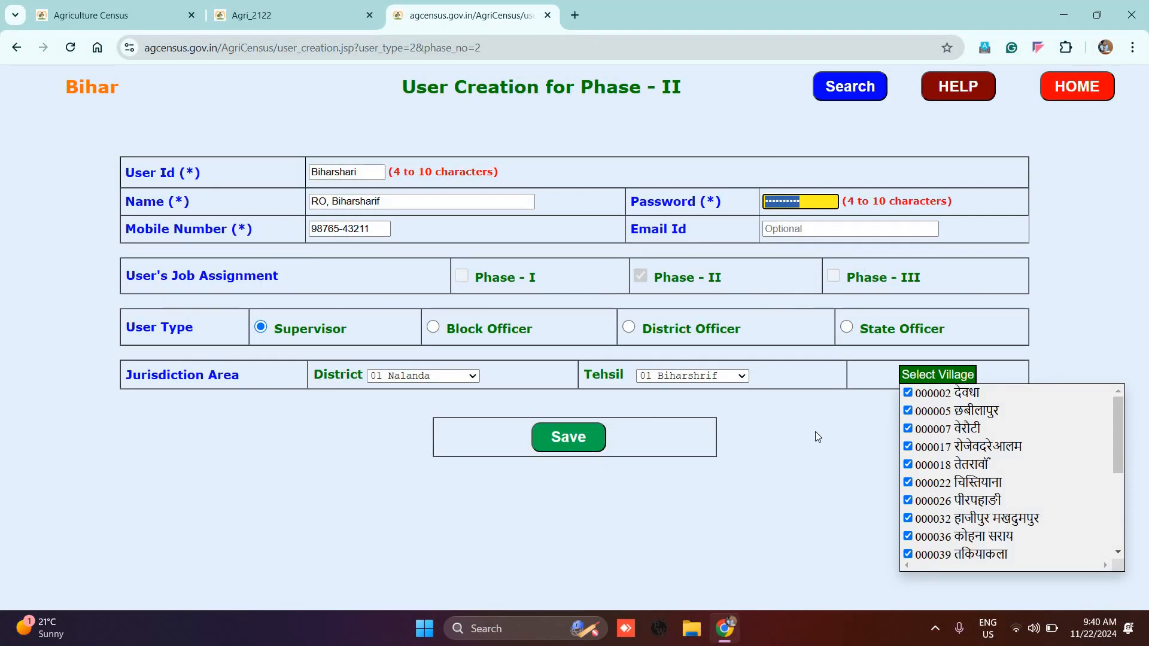
key("ctrl+v")
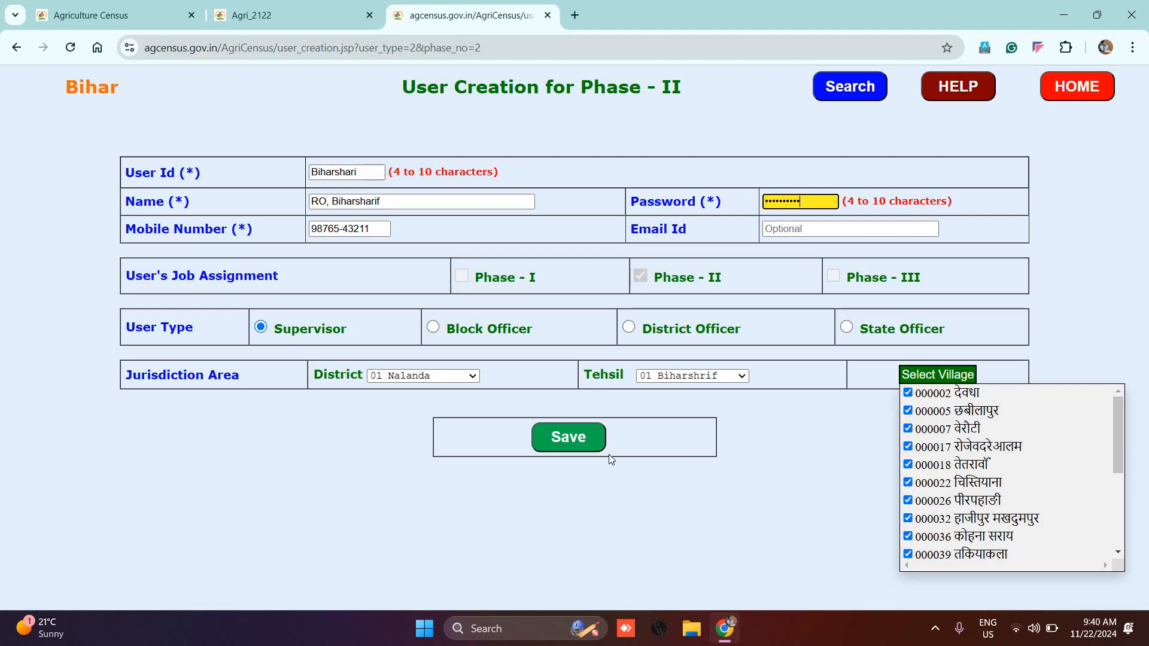
left_click(811, 447)
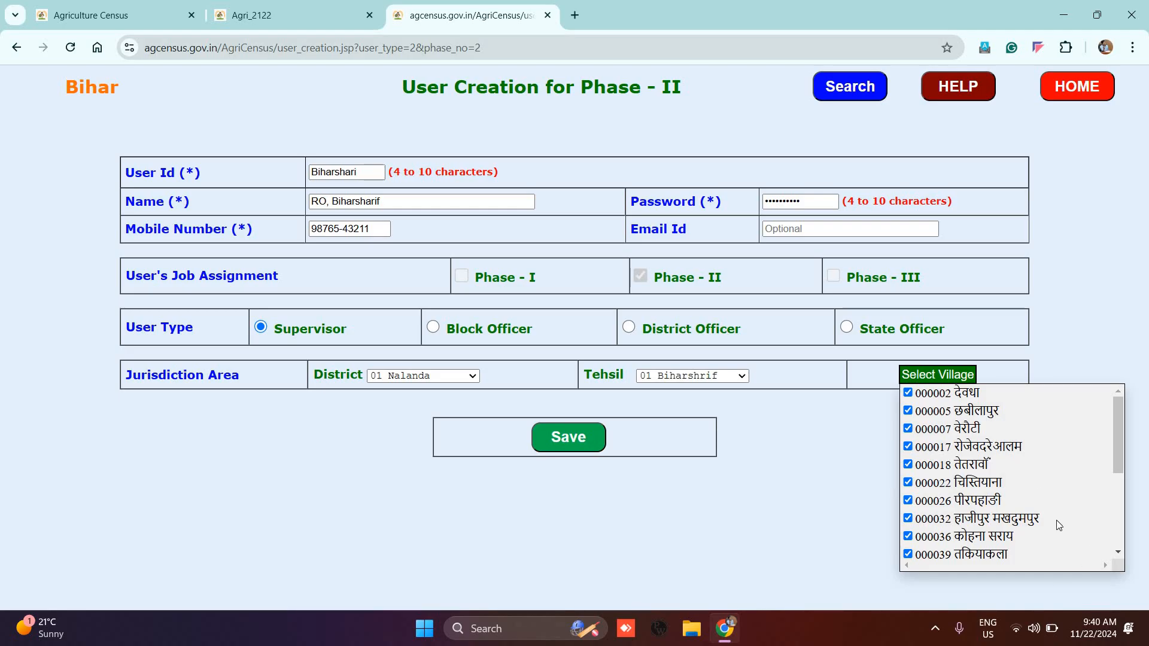
scroll(925, 406, "down", 2)
scroll(925, 406, "down", 2)
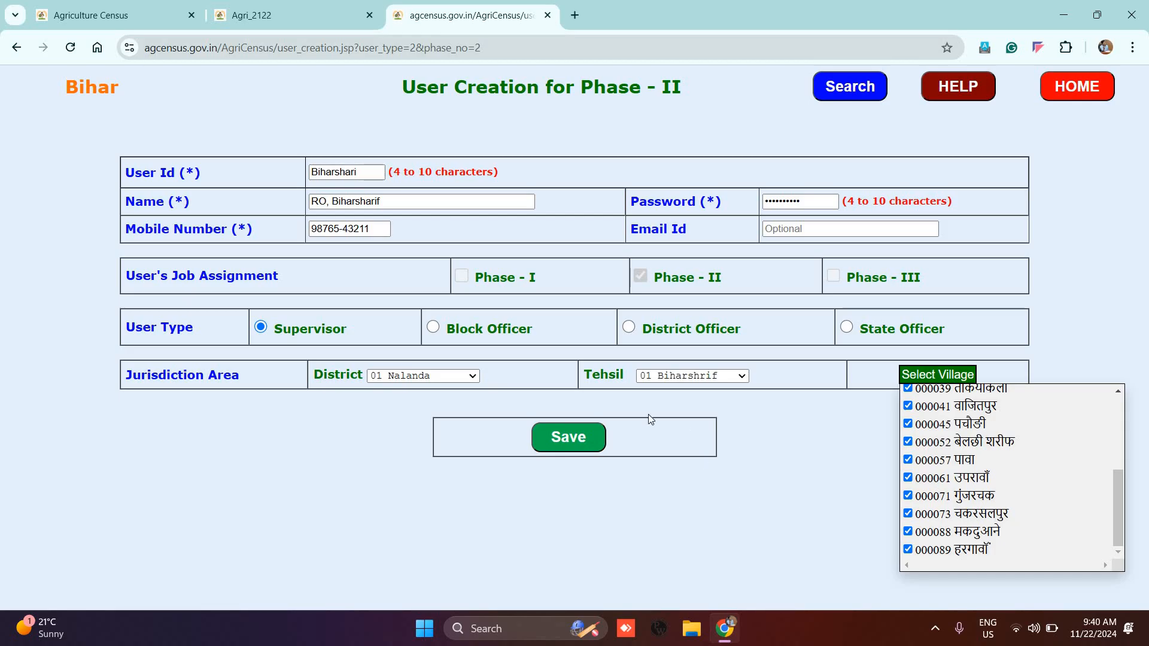
Step: Switch the user type to District Officer then Block Officer, try showing villages, and return home
left_click(629, 328)
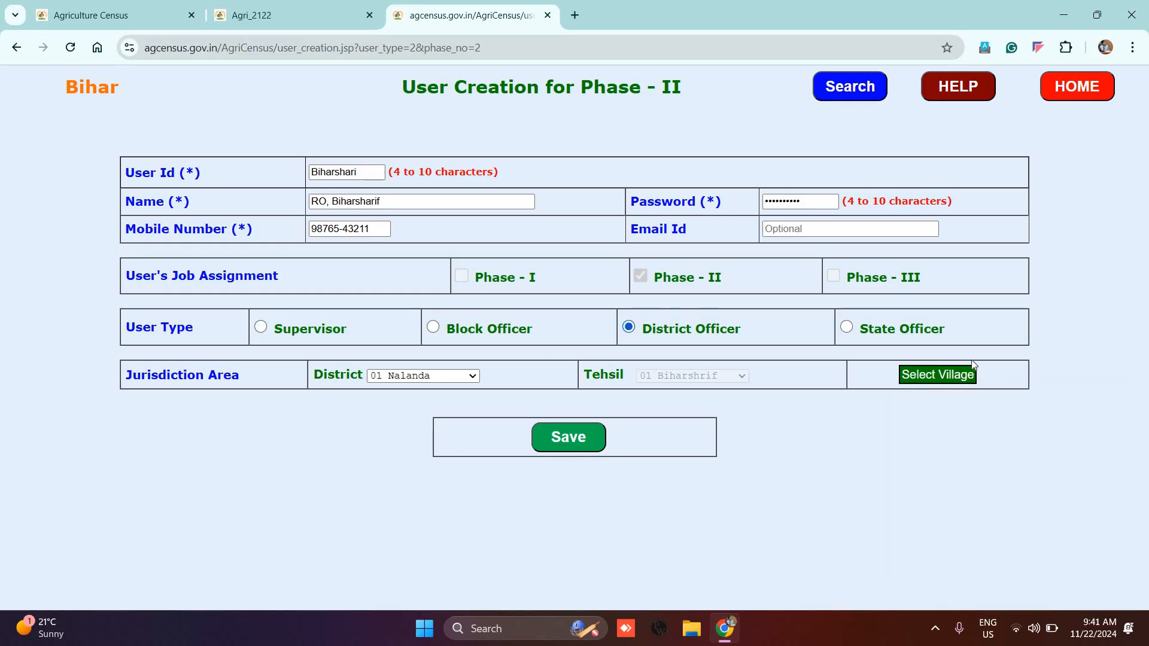
left_click(940, 378)
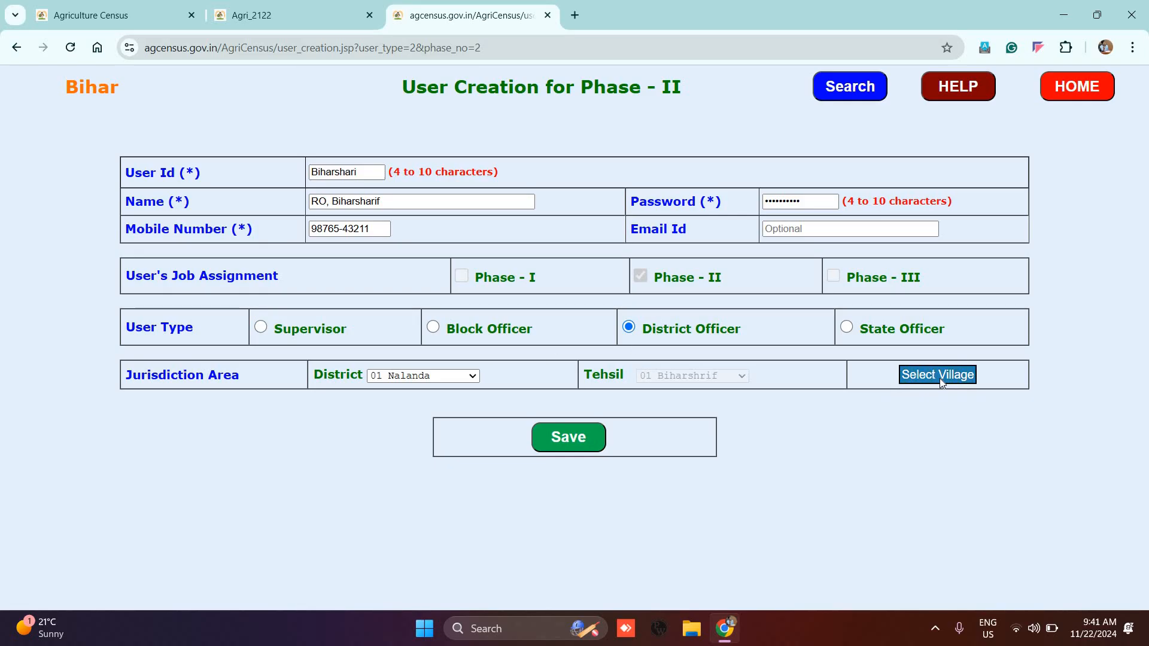
left_click(439, 328)
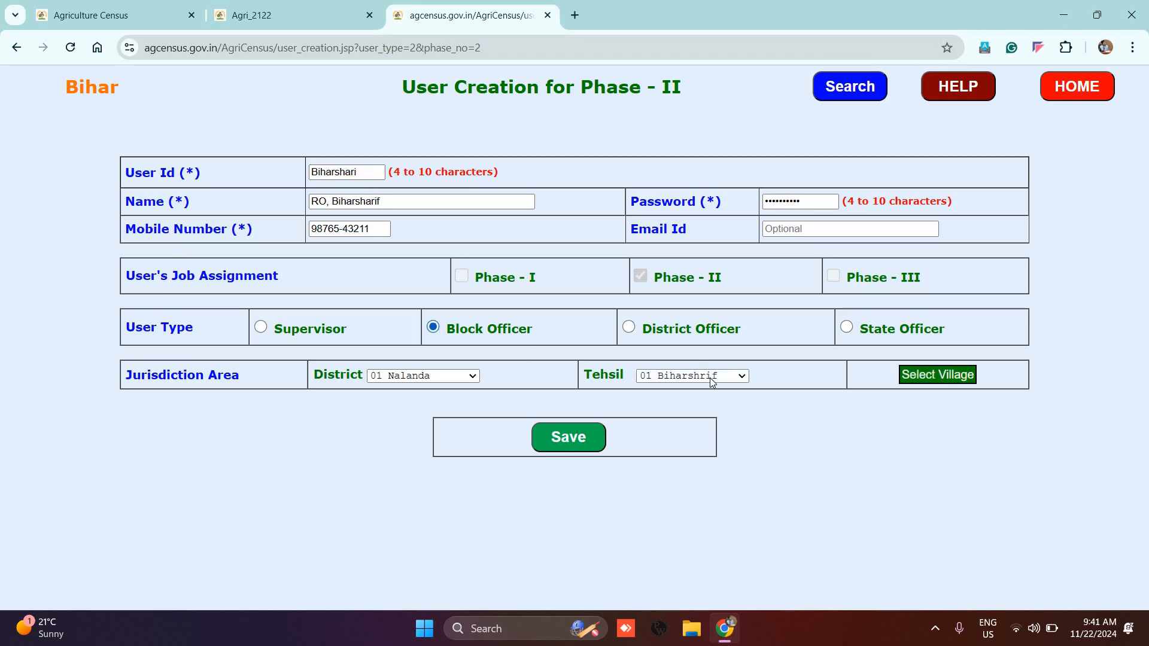
left_click(943, 377)
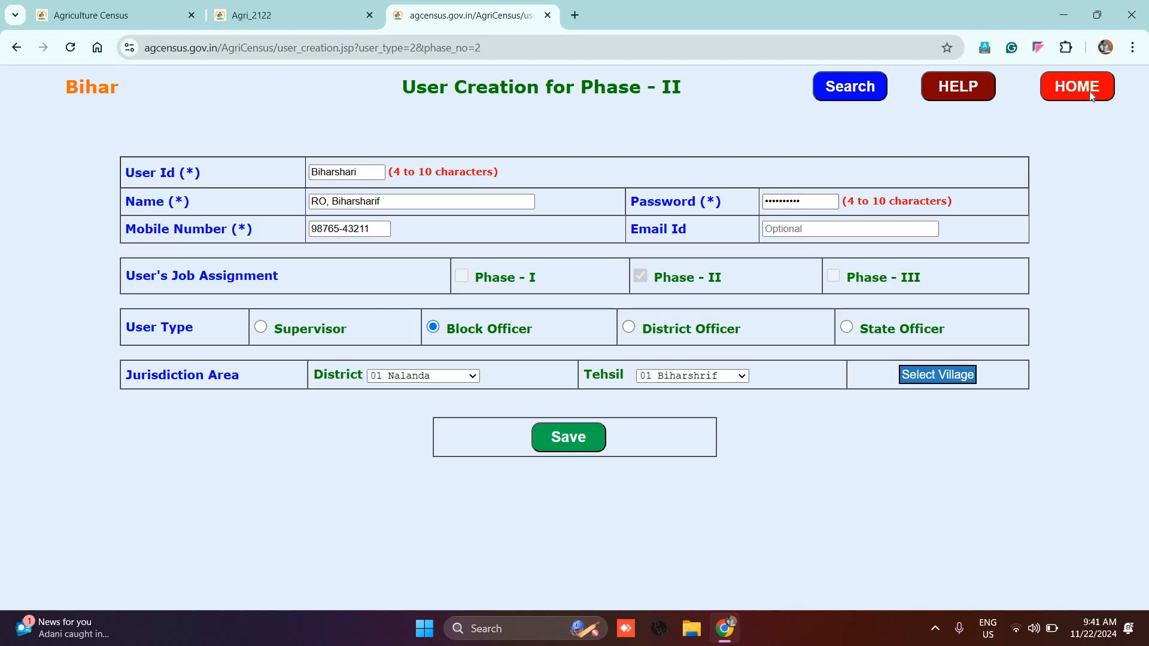
left_click(1070, 89)
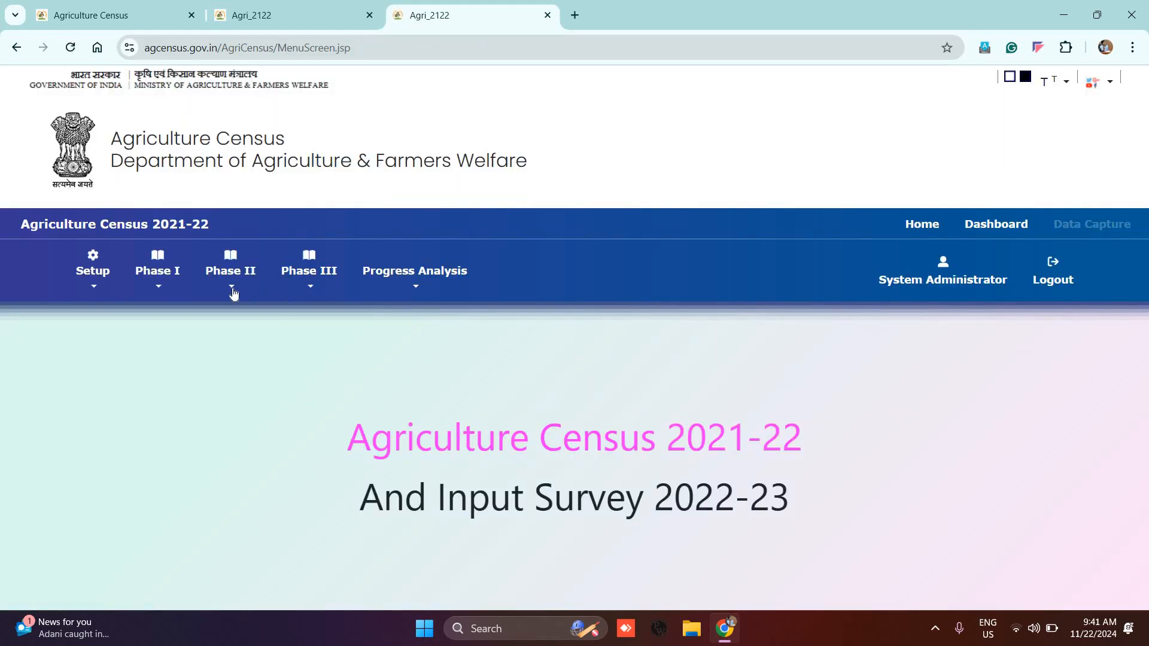
Step: Open Phase II > User Creation > Enumerator Creation
left_click(233, 293)
mouse_move(277, 320)
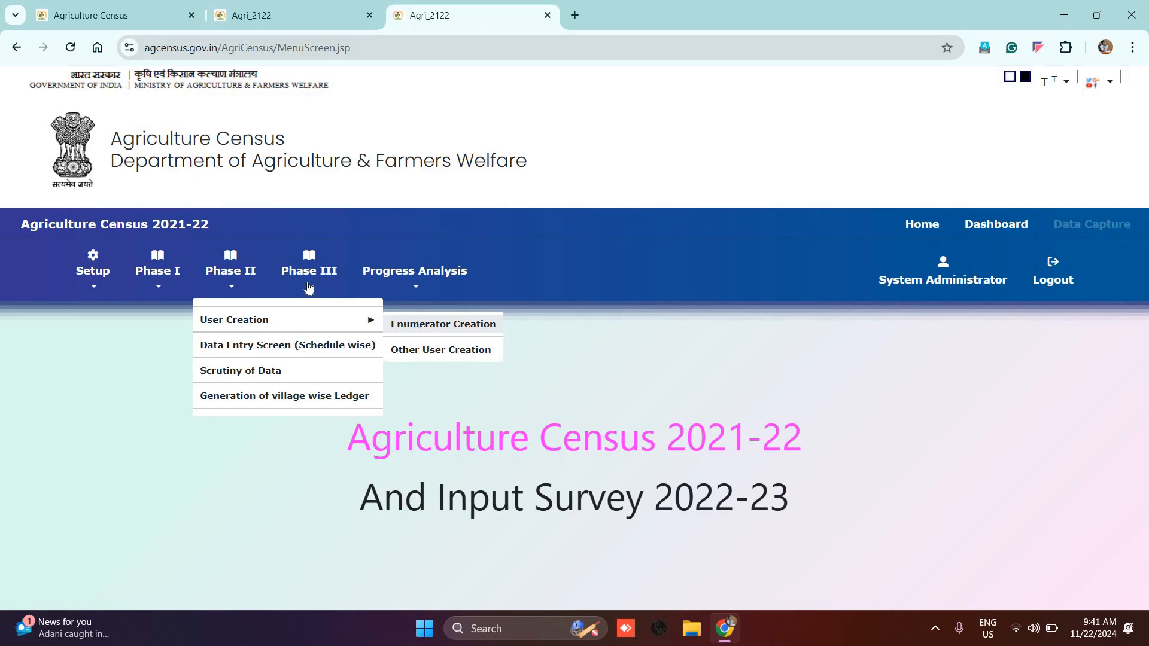
mouse_move(436, 321)
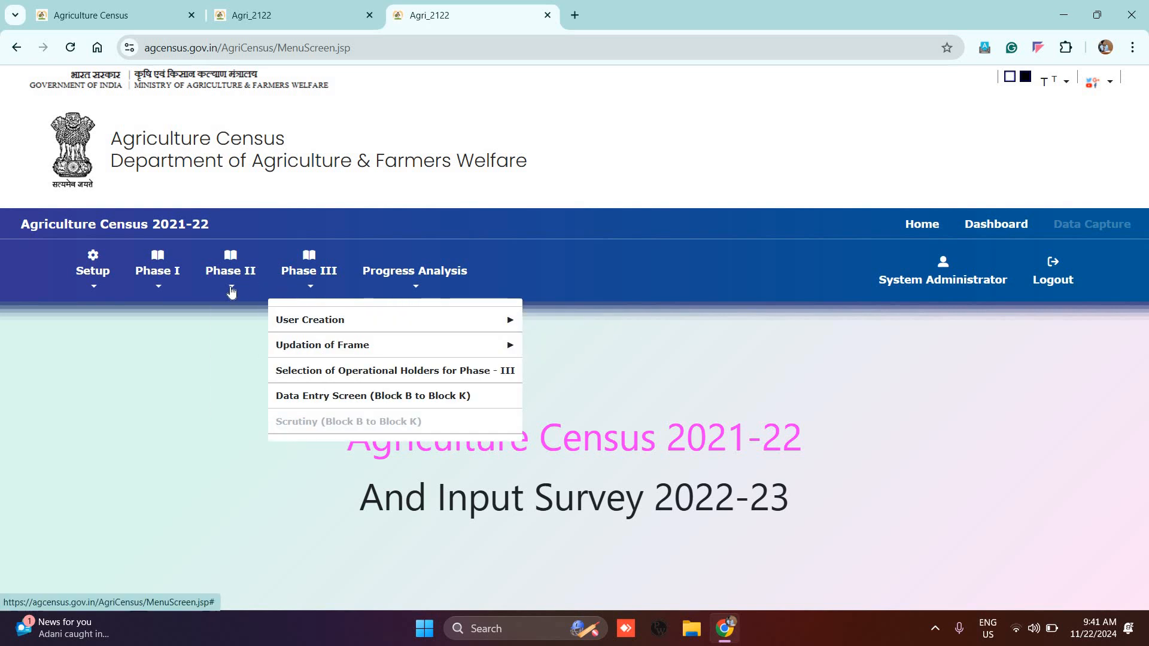
mouse_move(232, 292)
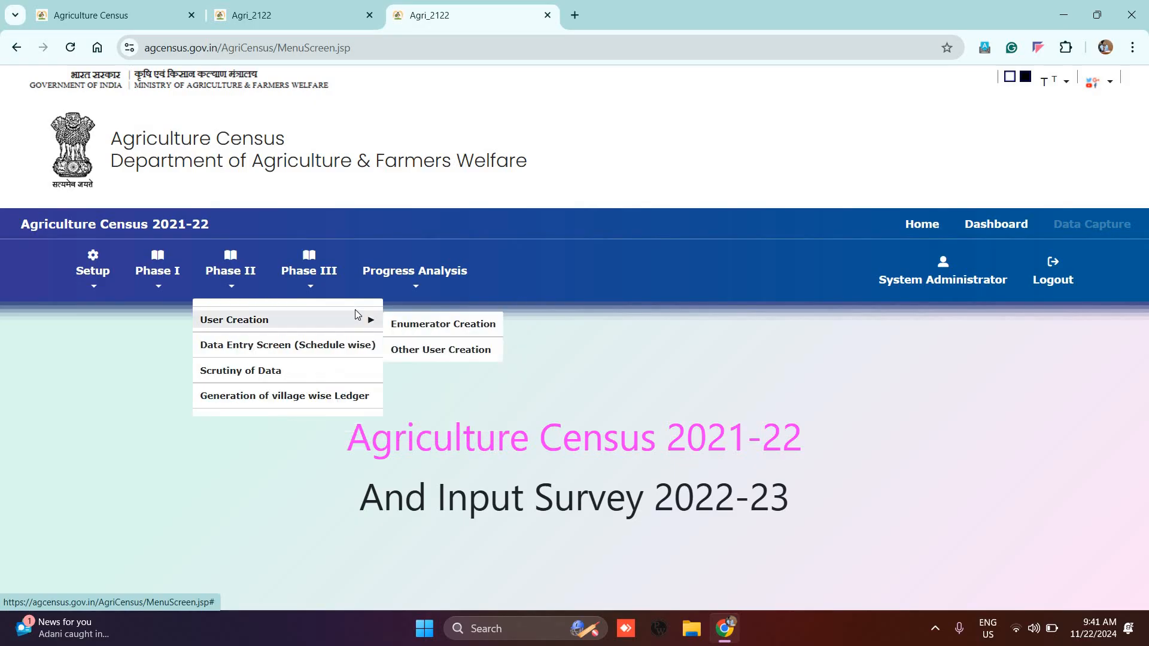
left_click(427, 321)
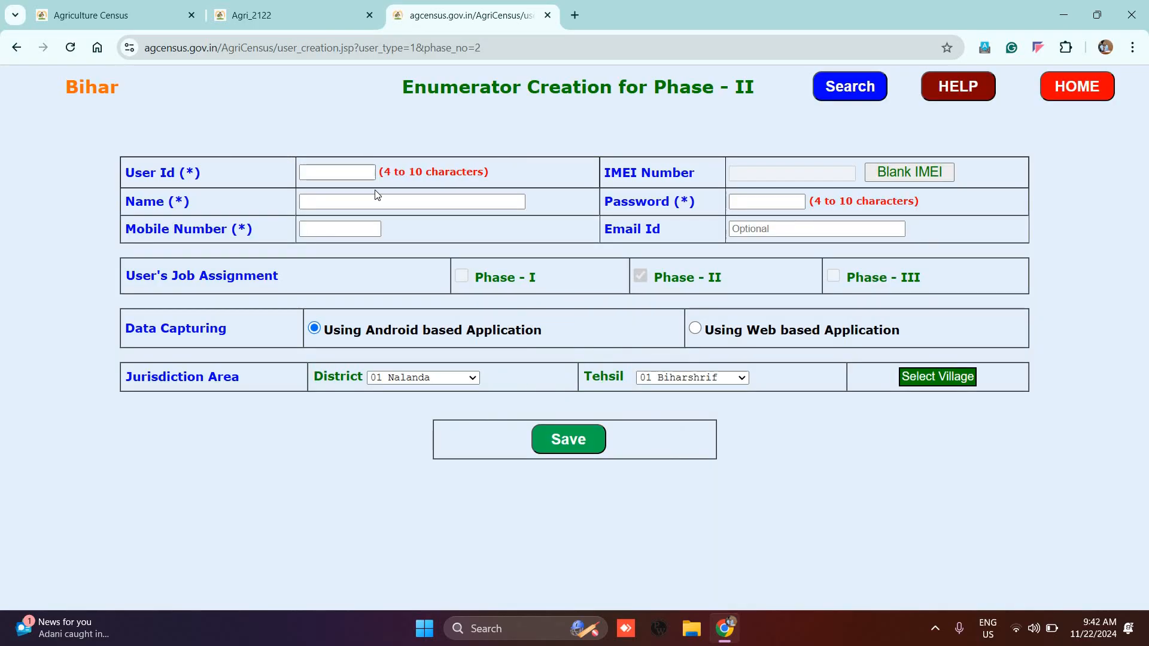
left_click(328, 173)
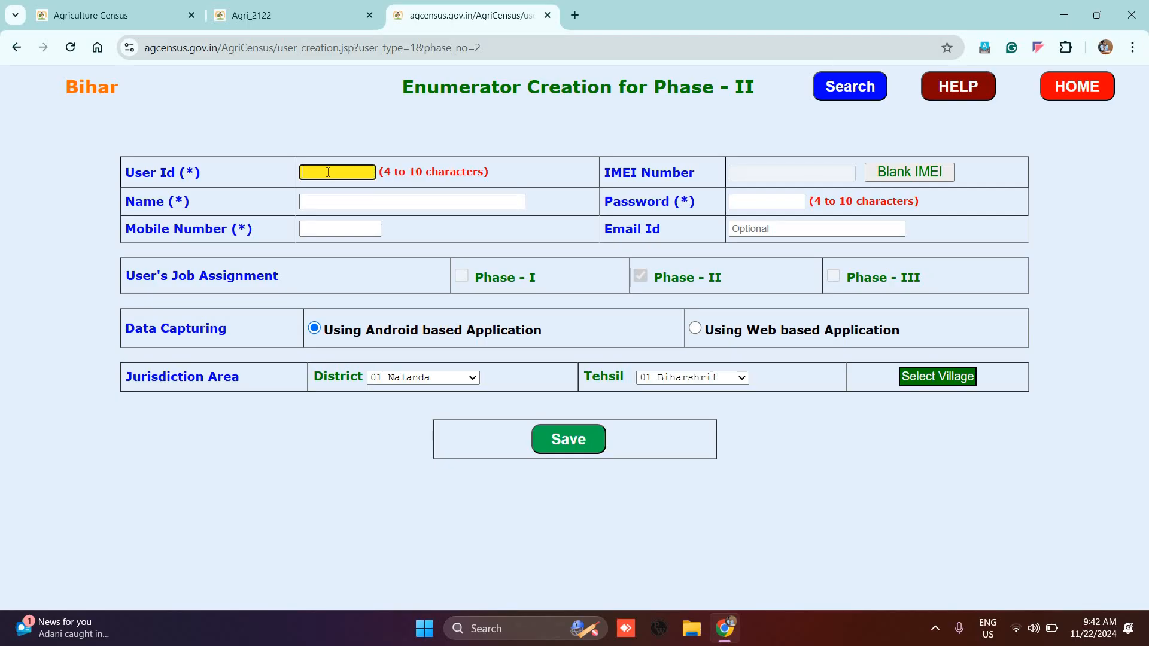
key("ctrl+a")
key("ctrl+c")
left_click(767, 201)
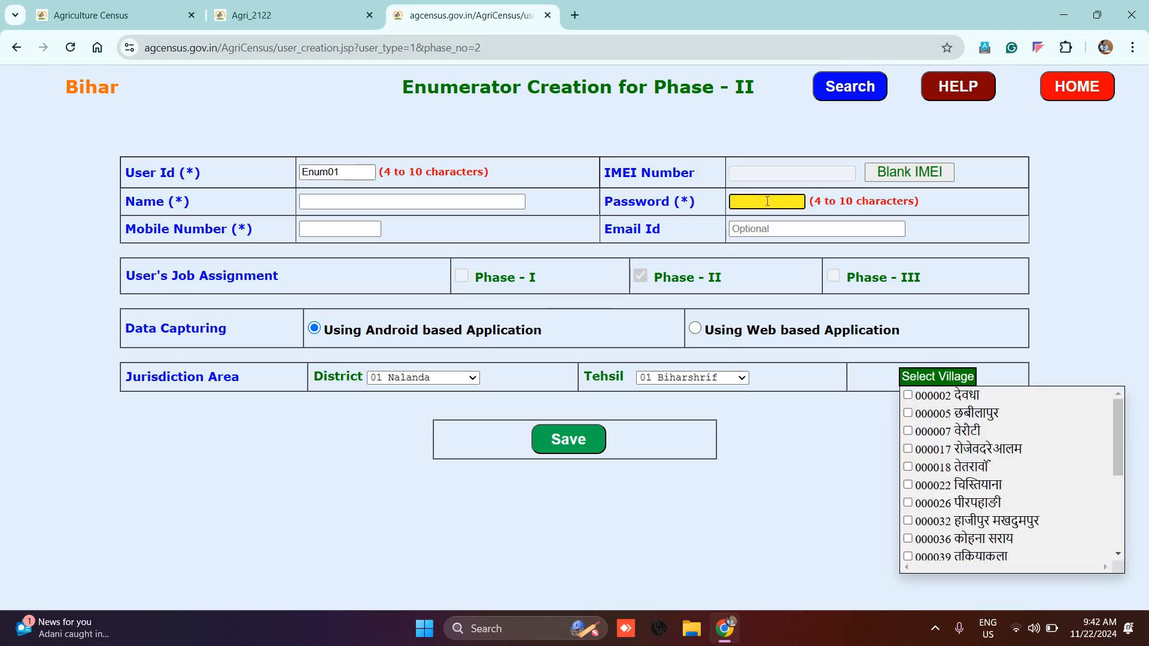
key("ctrl+v")
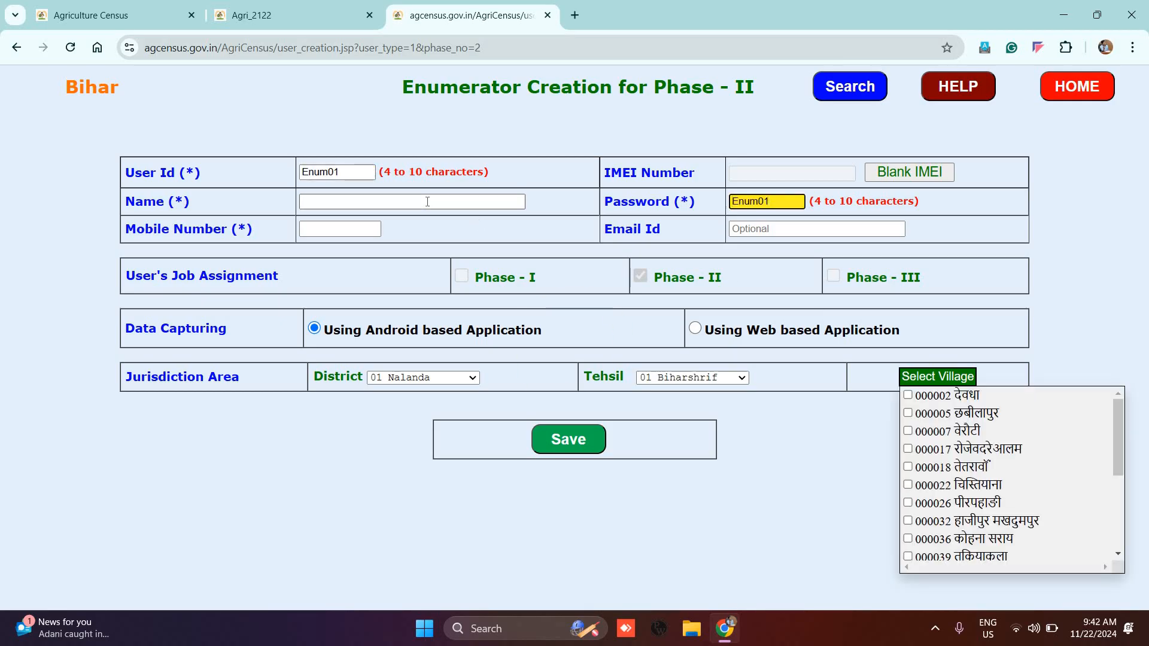
Step: Enter name 'Enum' and a mobile number, then reselect the user id, clearing the other fields
left_click(428, 202)
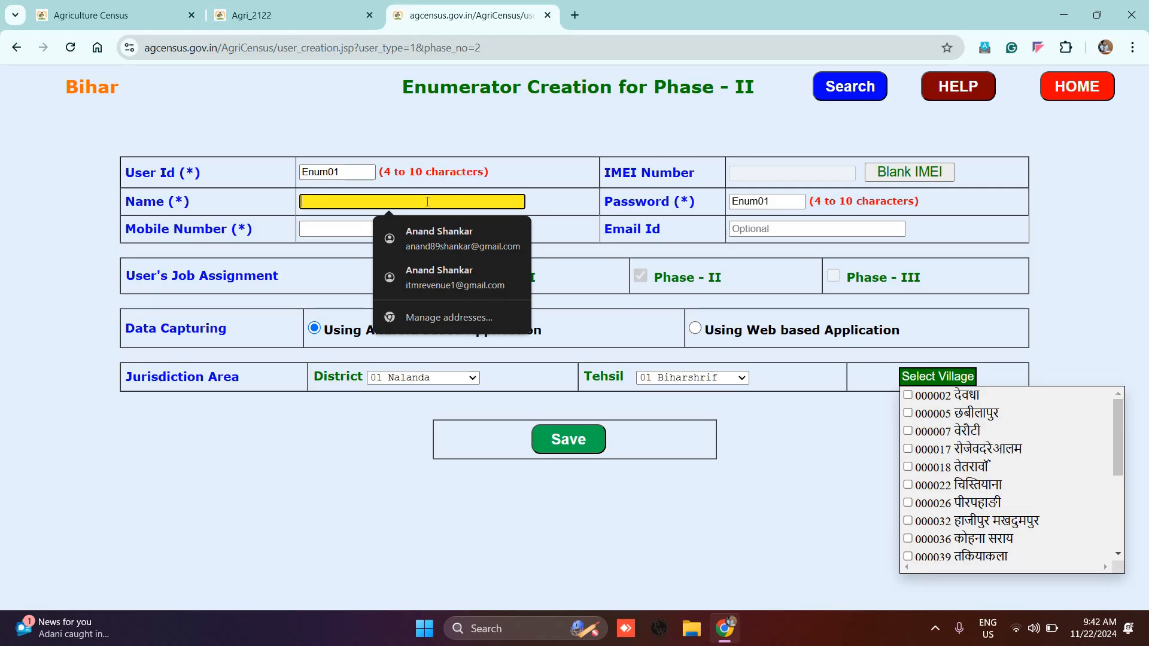
type("Enum")
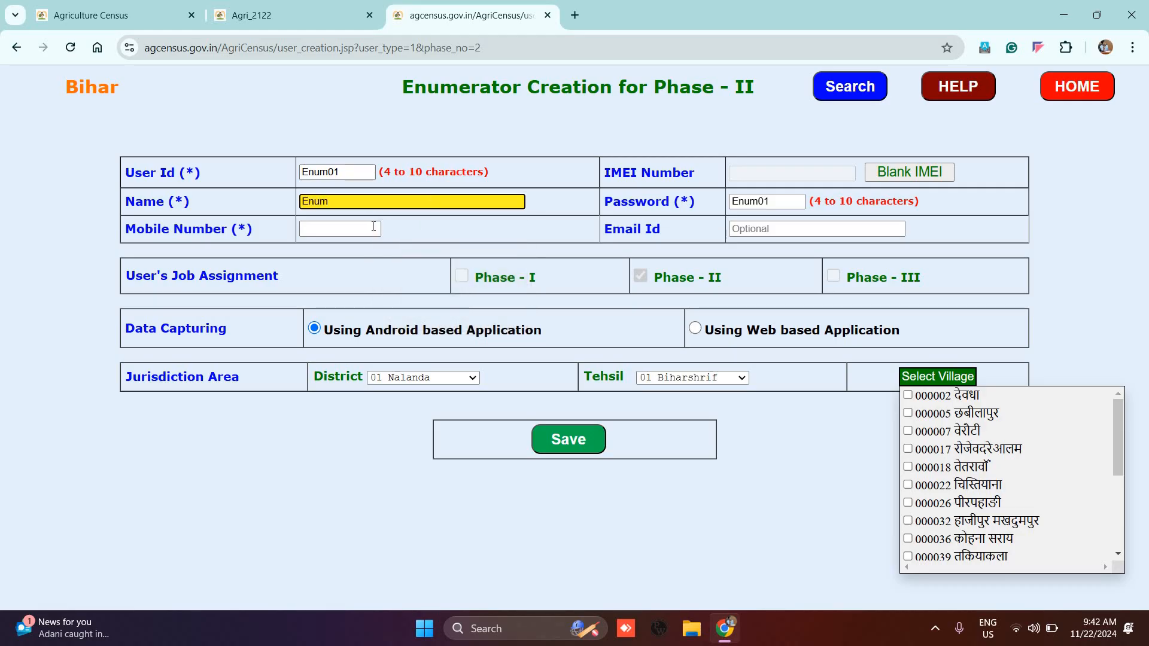
left_click(373, 226)
type("98765-43211")
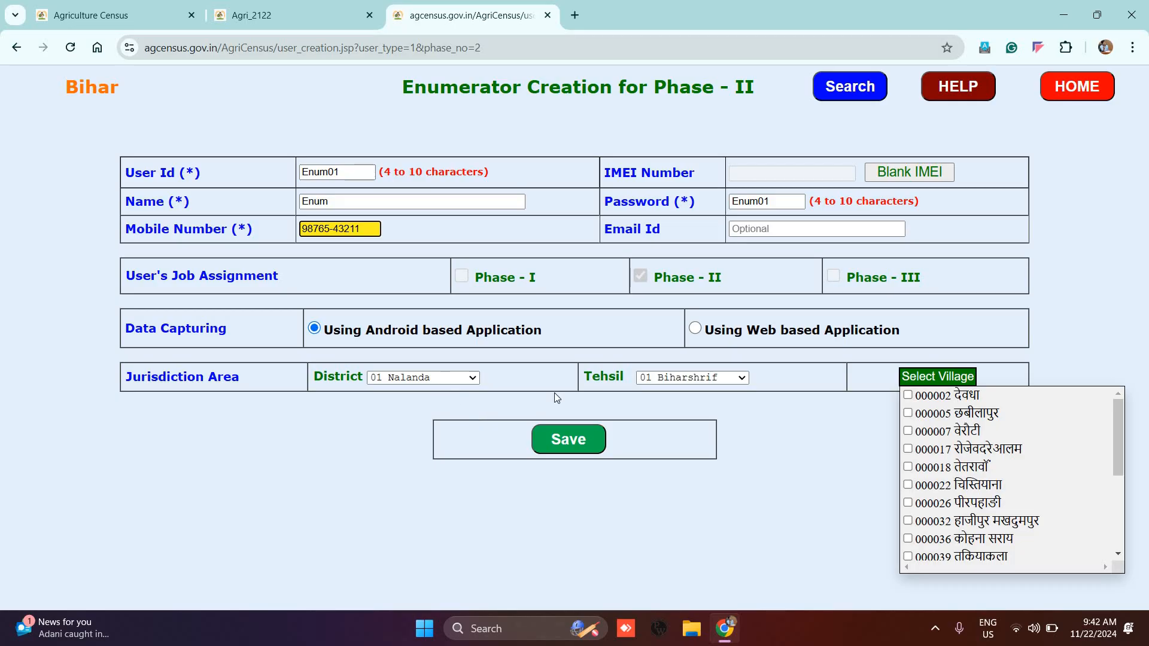
double_click(345, 172)
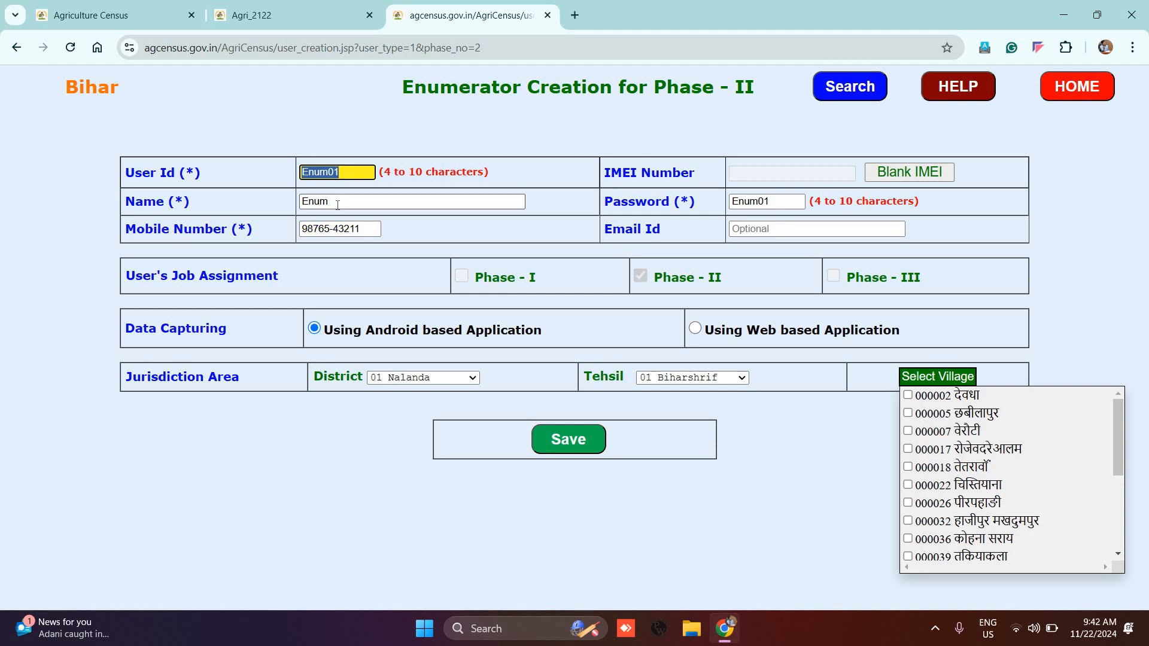
left_click(337, 204)
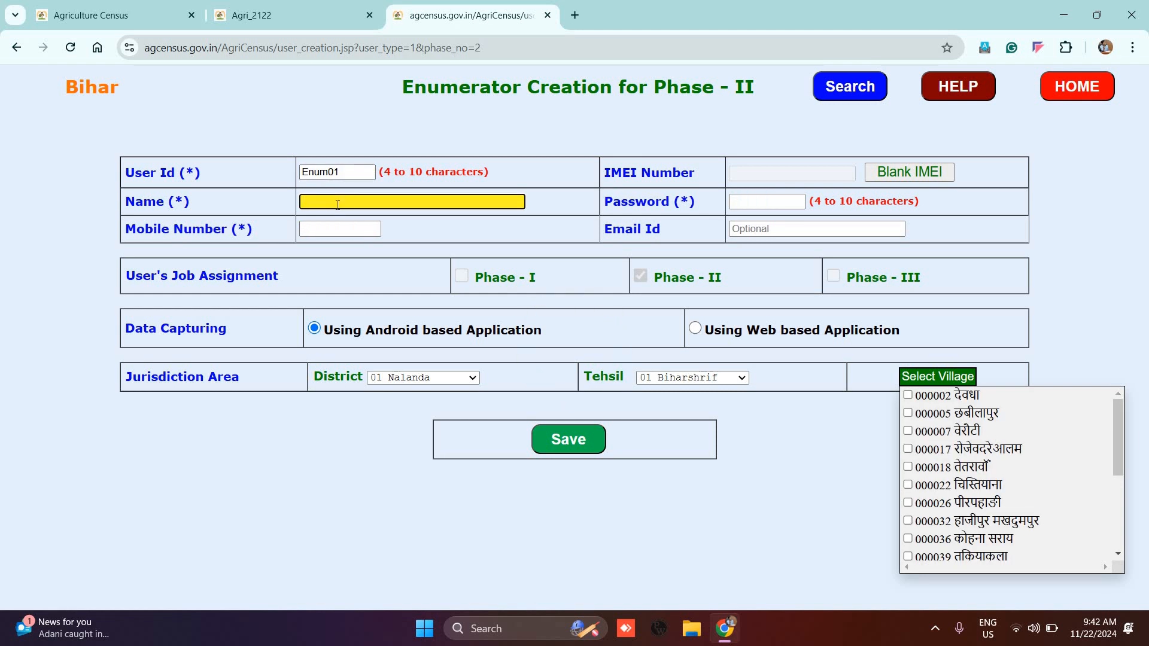
Step: Enter the enumerator's full name, mobile number and password
left_click(356, 221)
type("98765-43211")
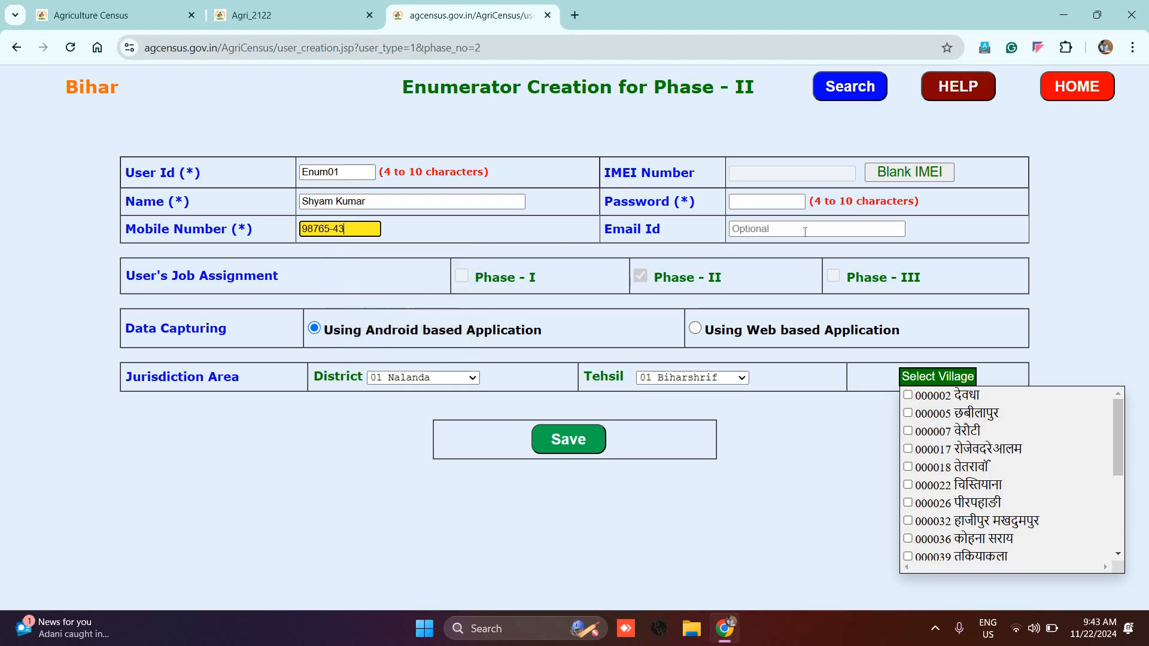
left_click(772, 205)
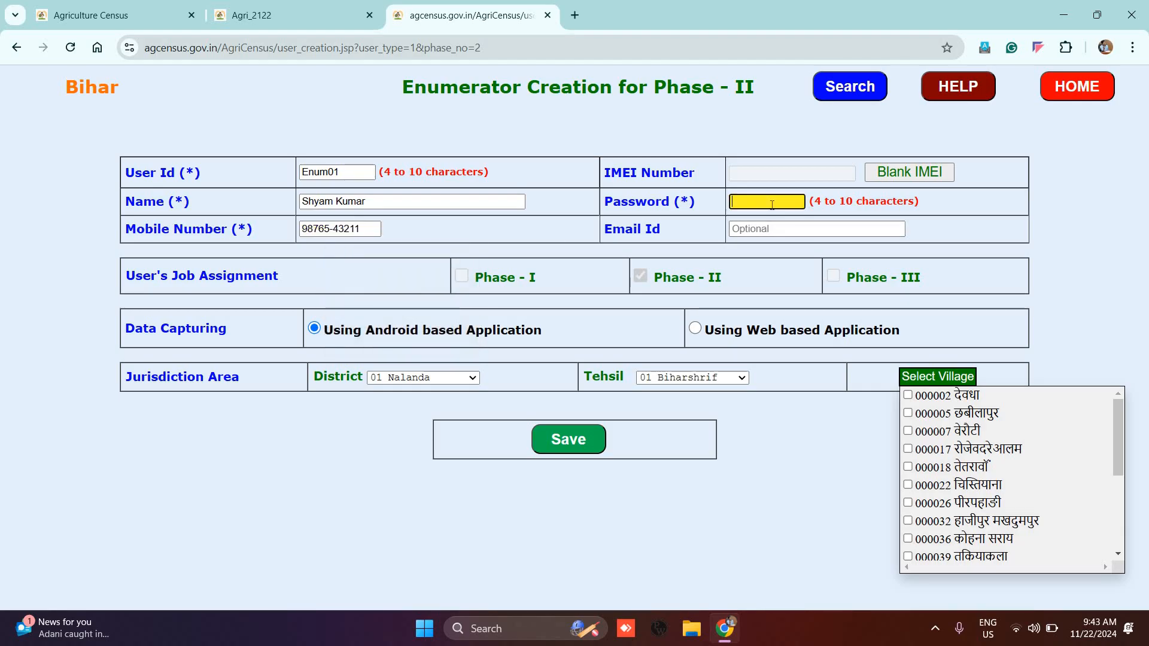
left_click(806, 264)
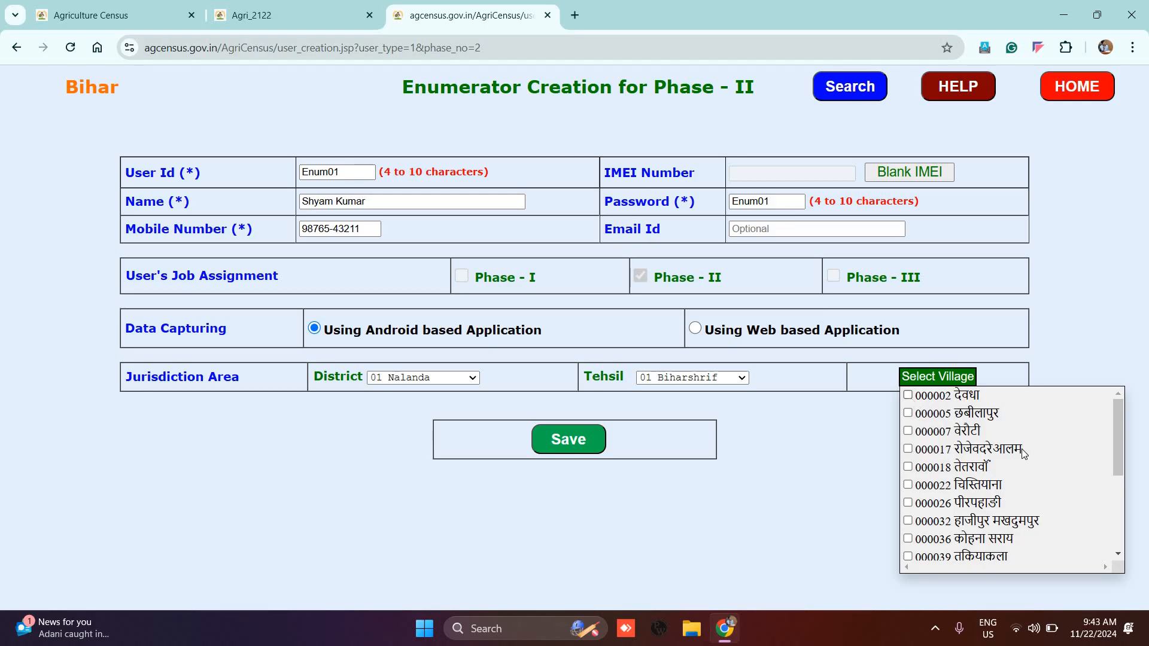
Step: Assign villages 000005 छबीलापुर and 000002 देवधा to the enumerator
scroll(1021, 454, "down", 3)
scroll(916, 398, "up", 3)
left_click(908, 413)
left_click(908, 396)
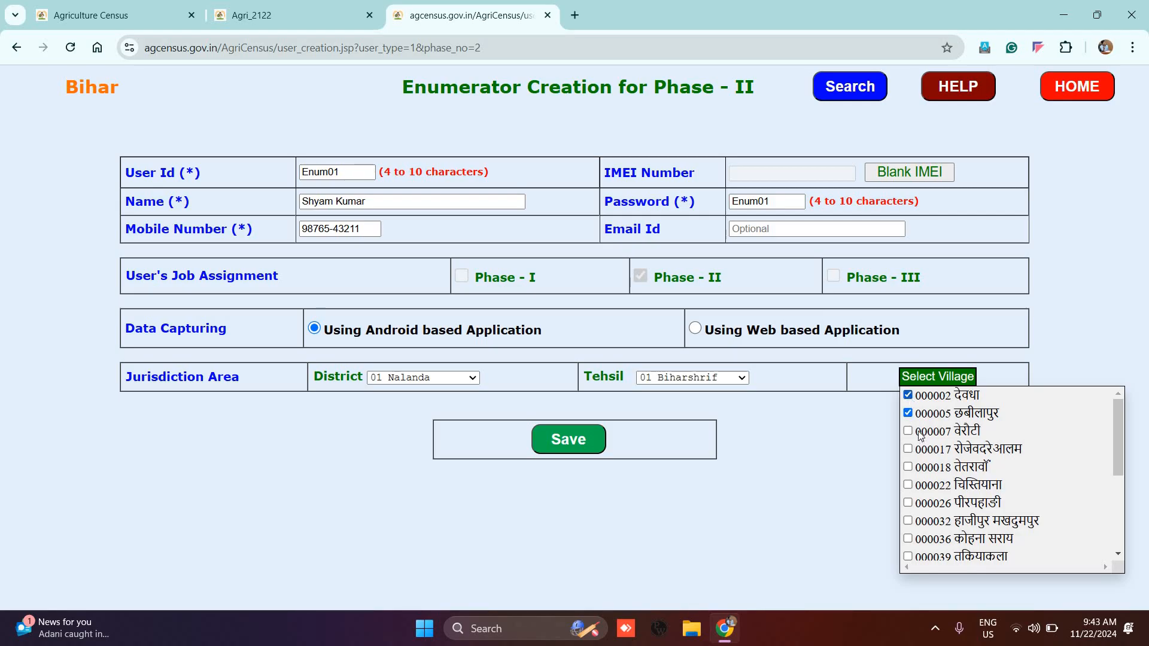
Step: Save the enumerator and list Phase II users for 01 Nalanda, 01 Biharshrif
left_click(580, 439)
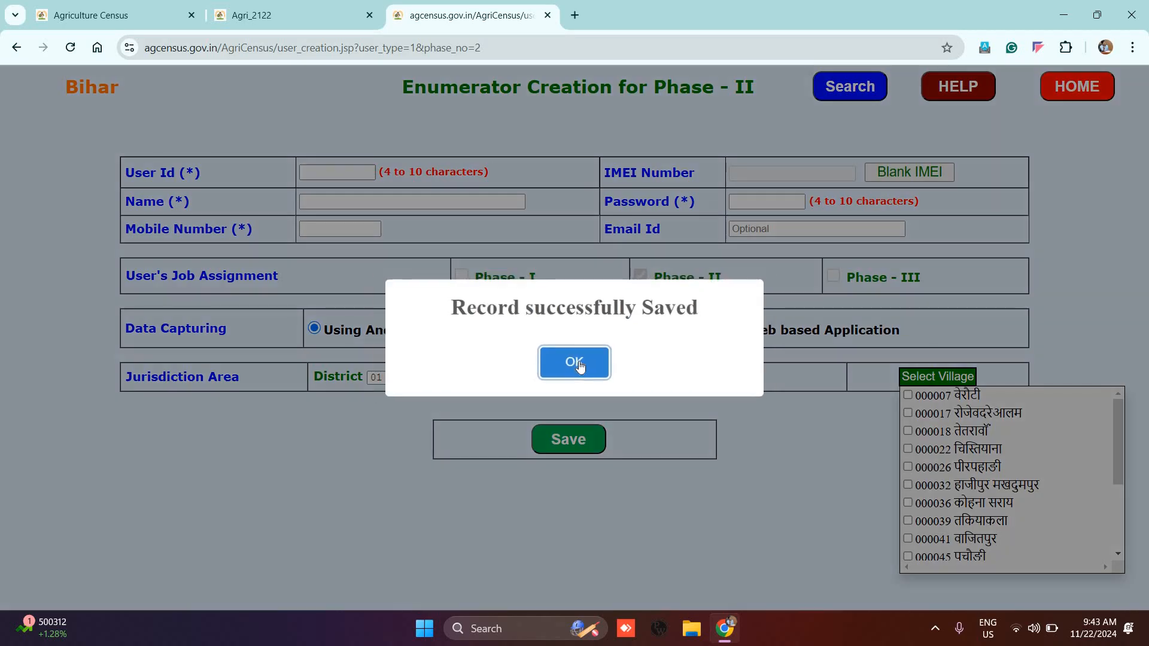
key("Return")
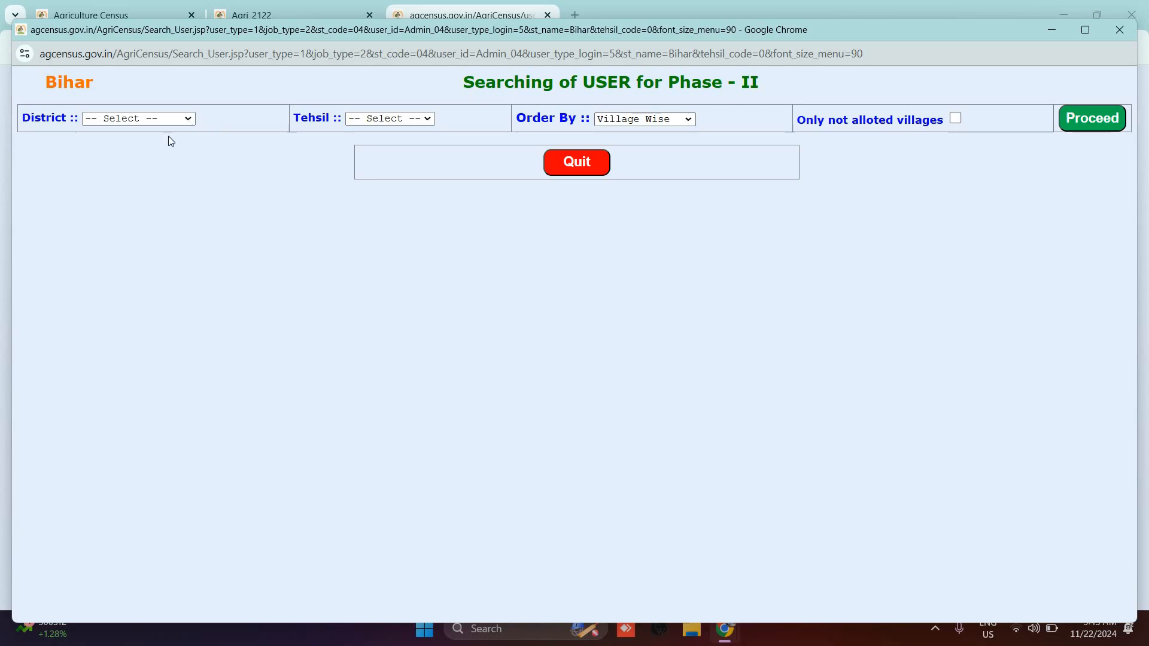
left_click(161, 119)
left_click(158, 151)
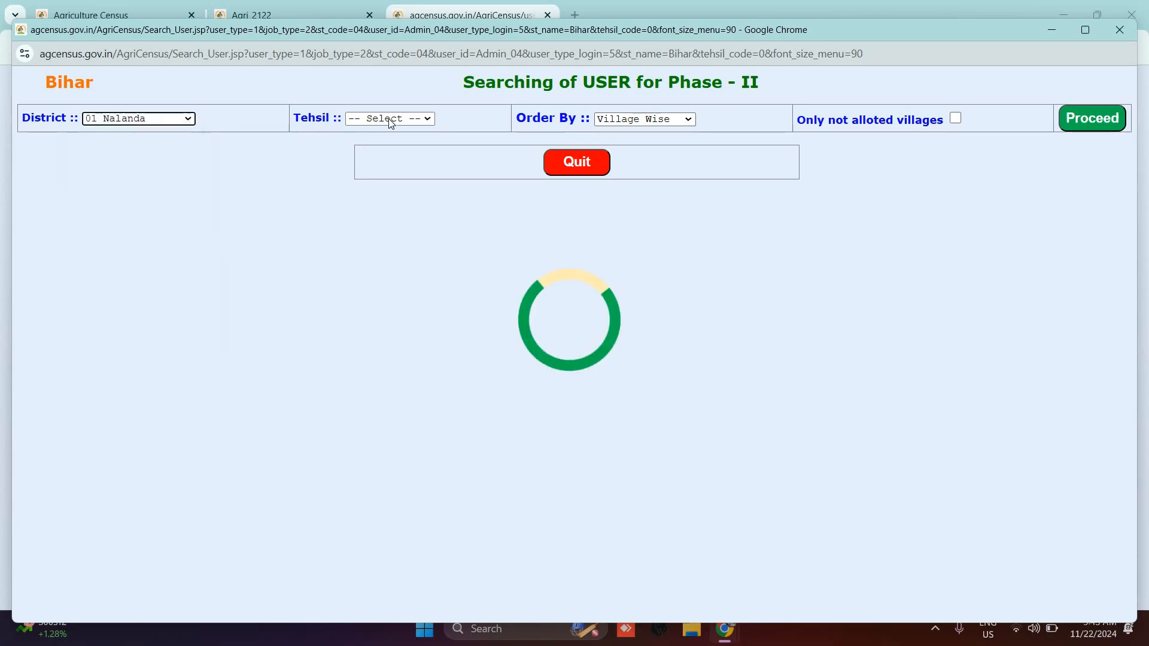
left_click(390, 118)
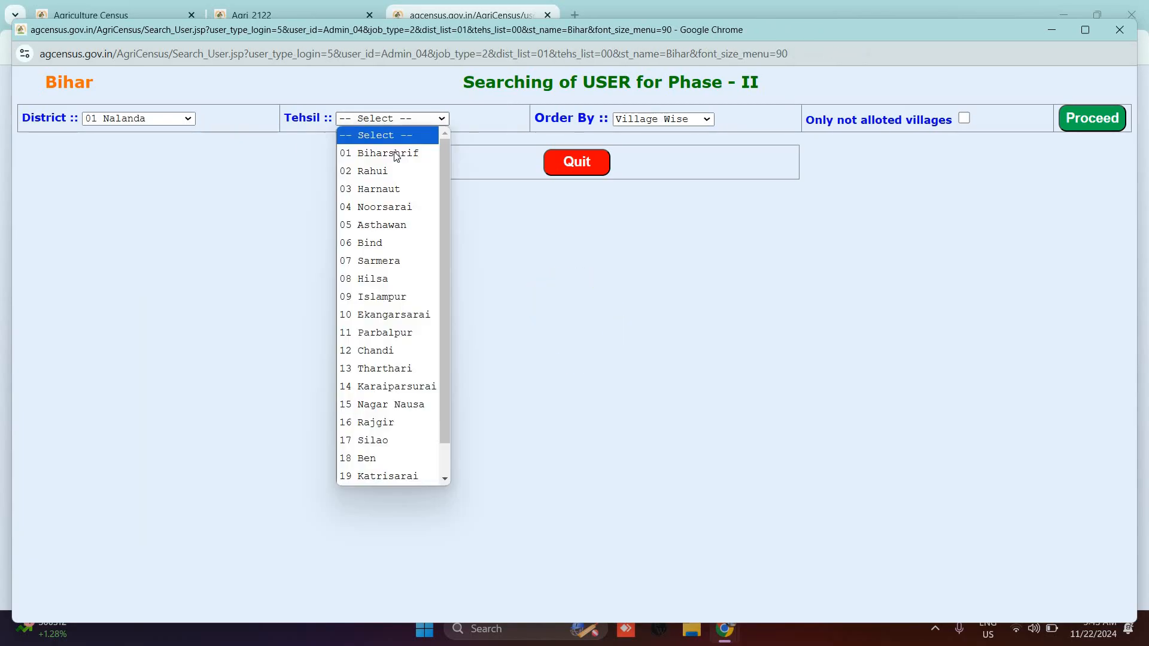
key("Down")
key("Return")
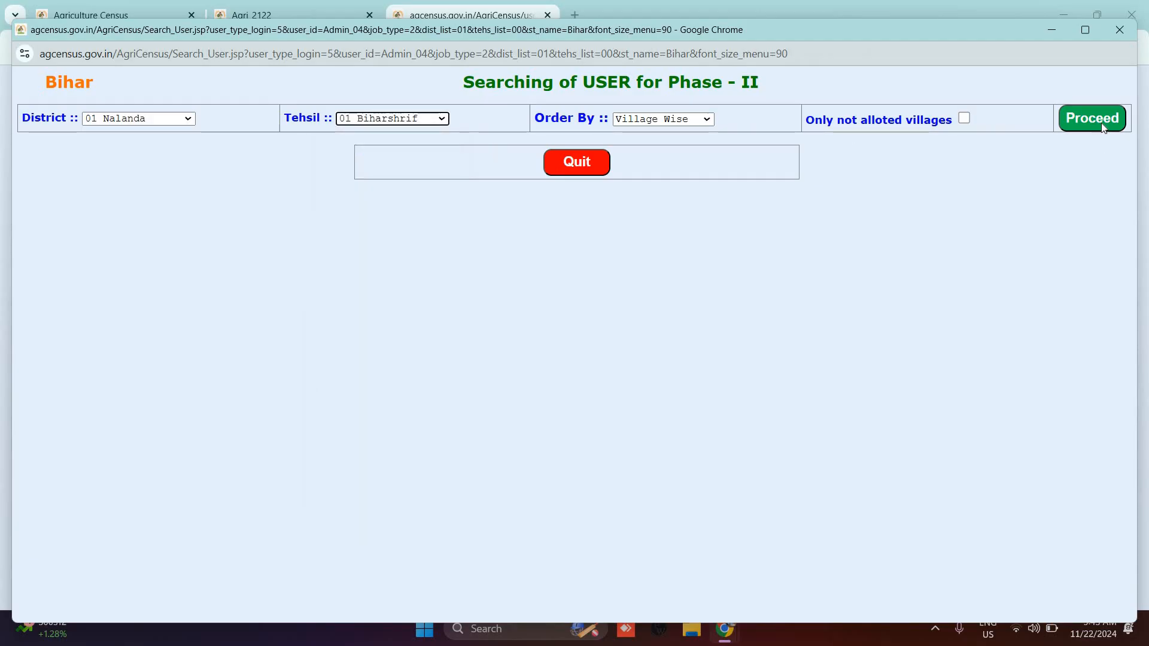
left_click(1101, 123)
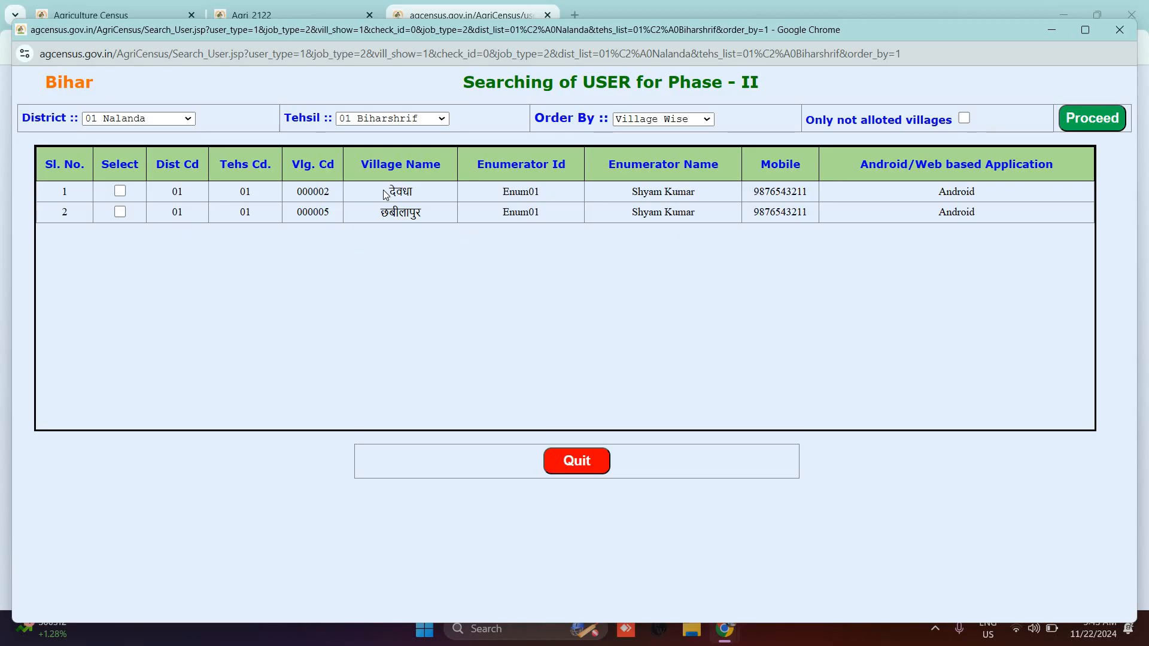
left_click_drag(384, 190, 437, 212)
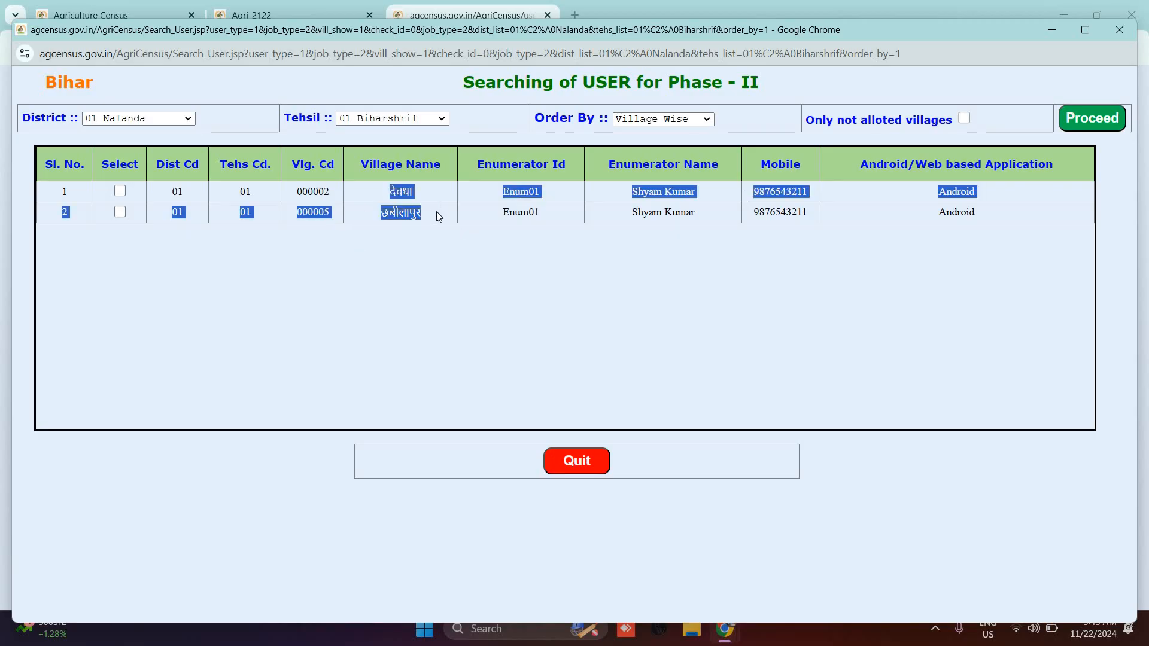
left_click(436, 210)
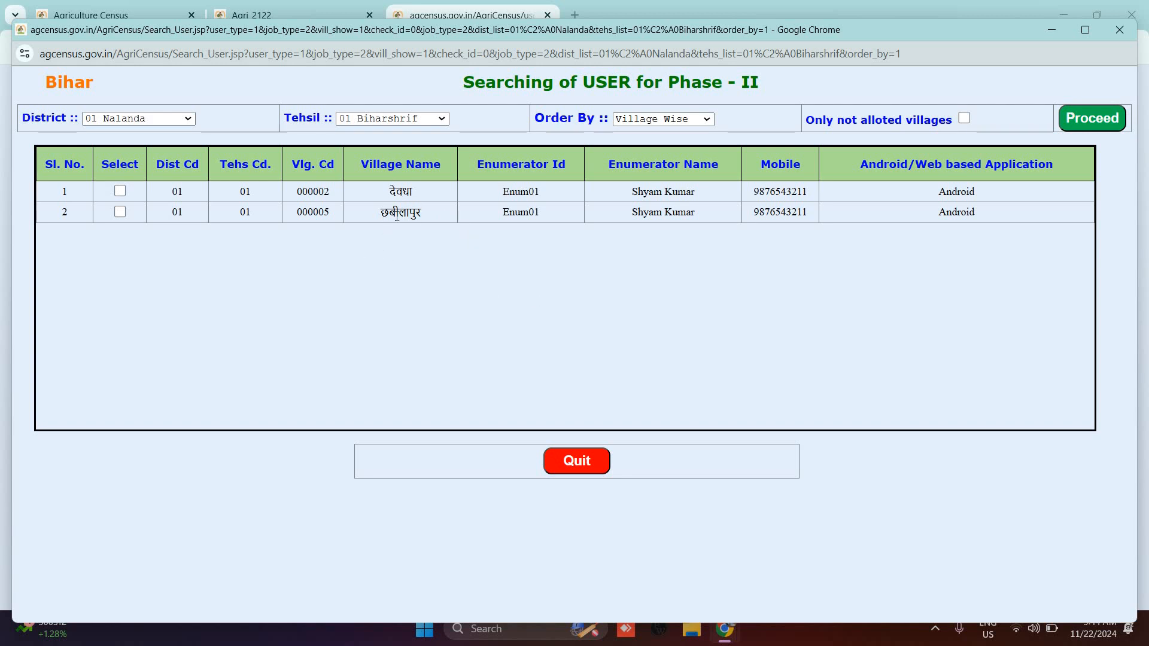
left_click(120, 192)
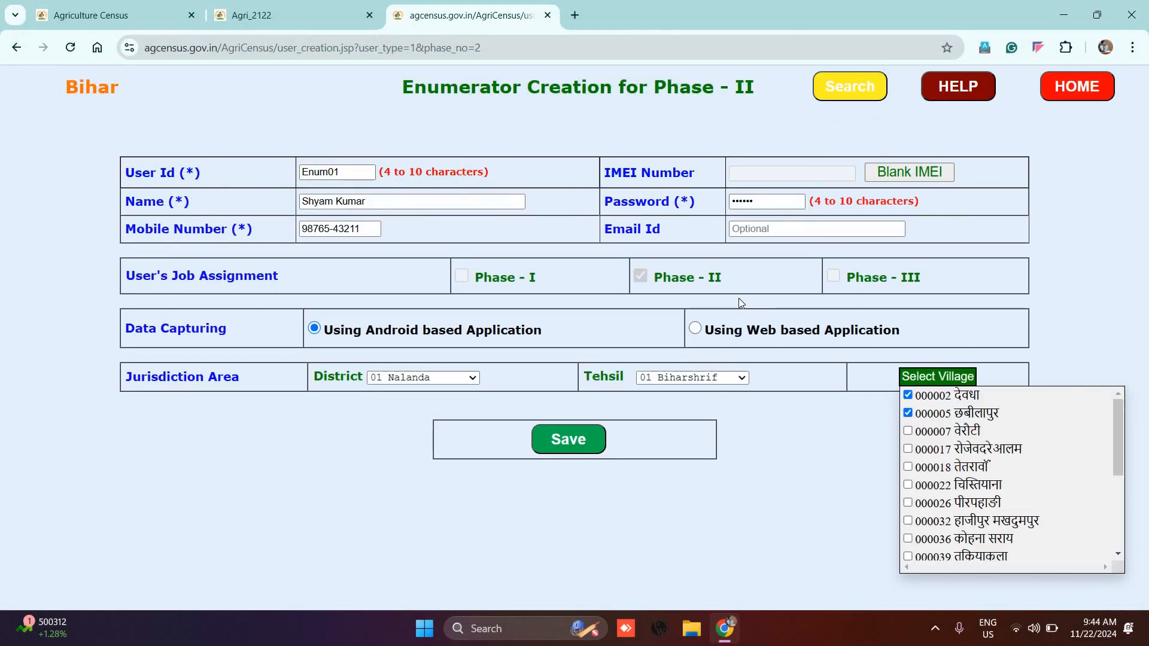
left_click(908, 395)
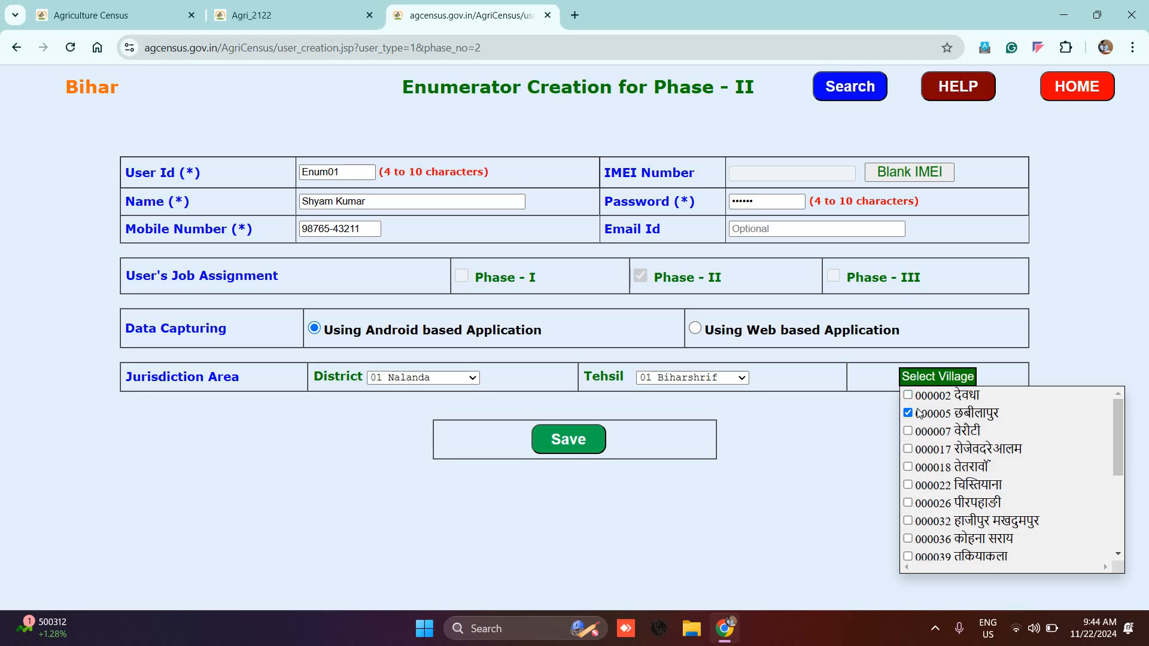
left_click(583, 441)
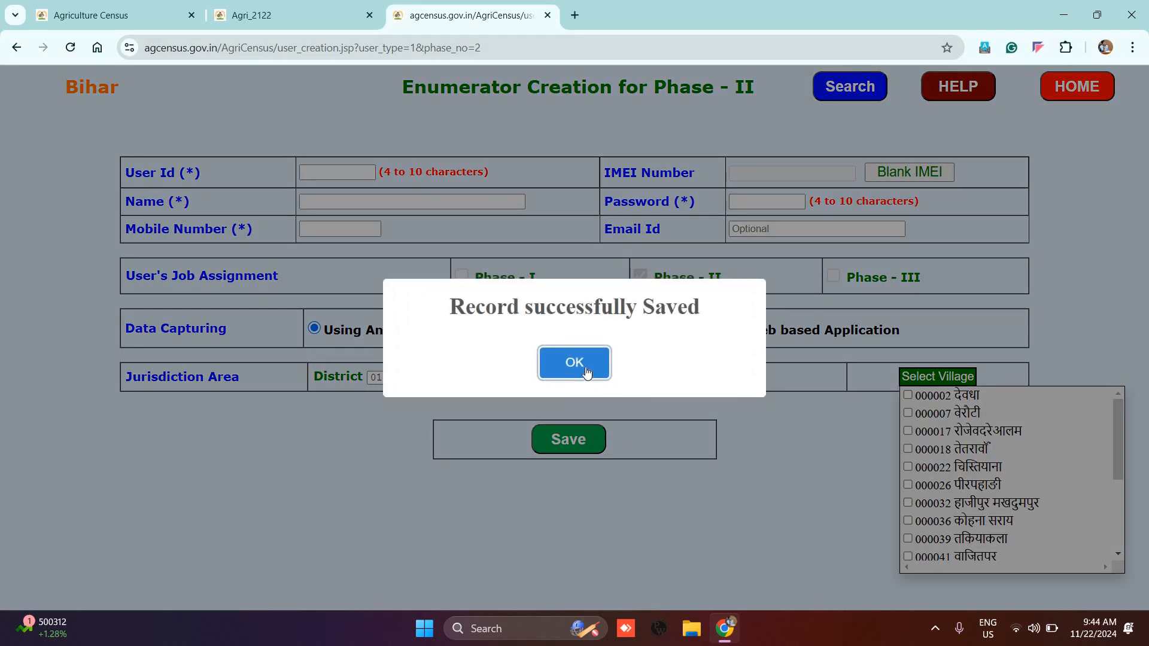
left_click(586, 367)
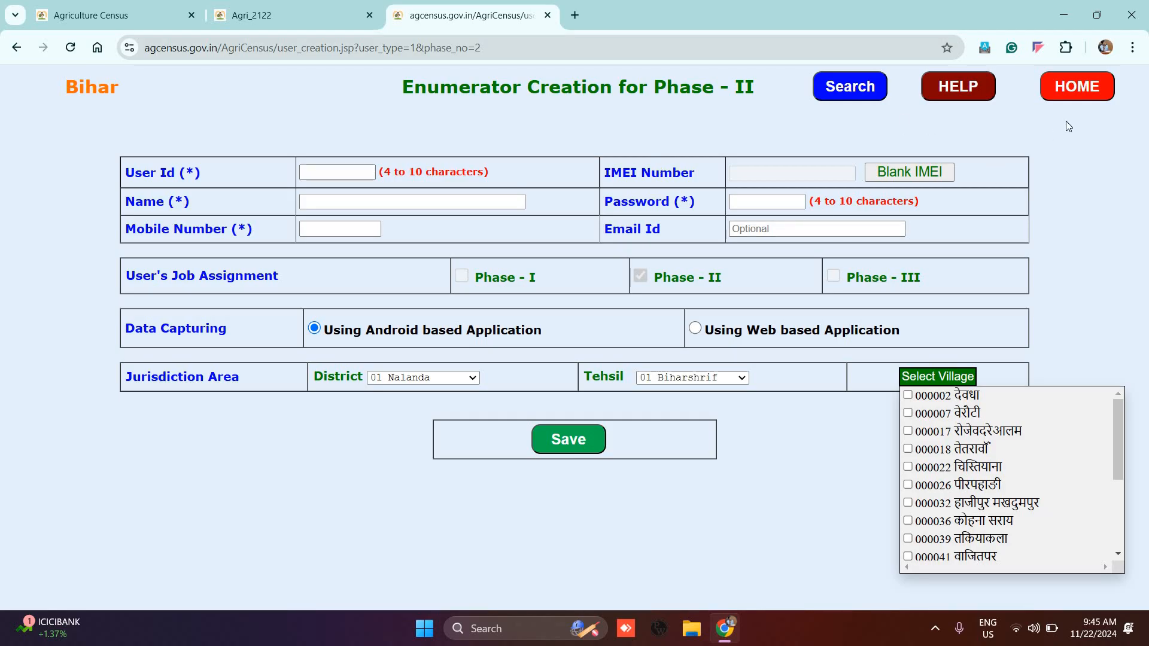
Step: Go to Phase III > User Creation > Enumerator Creation and search existing users for Nalanda/Biharshrif
left_click(1075, 85)
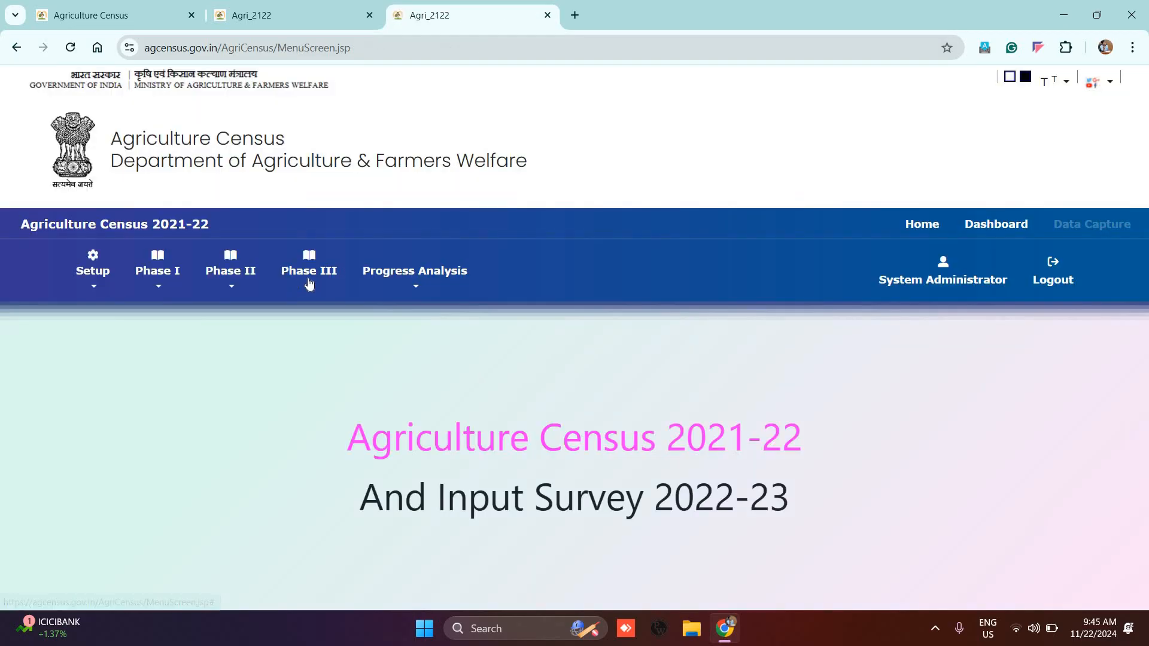
left_click(309, 284)
mouse_move(479, 319)
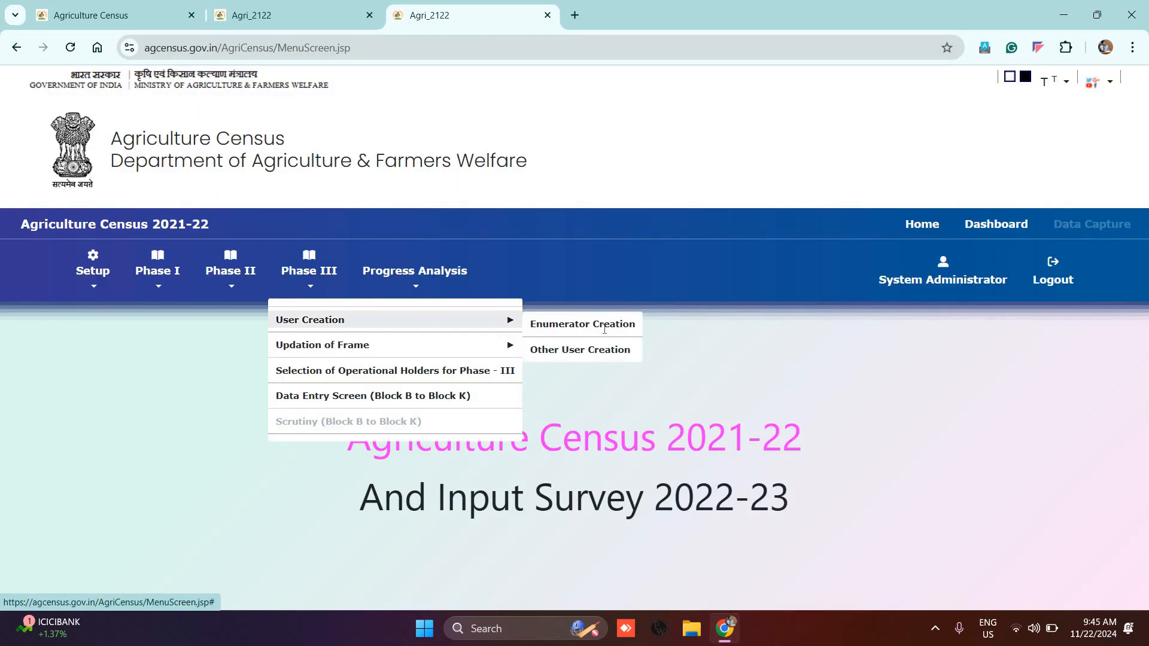
left_click(605, 328)
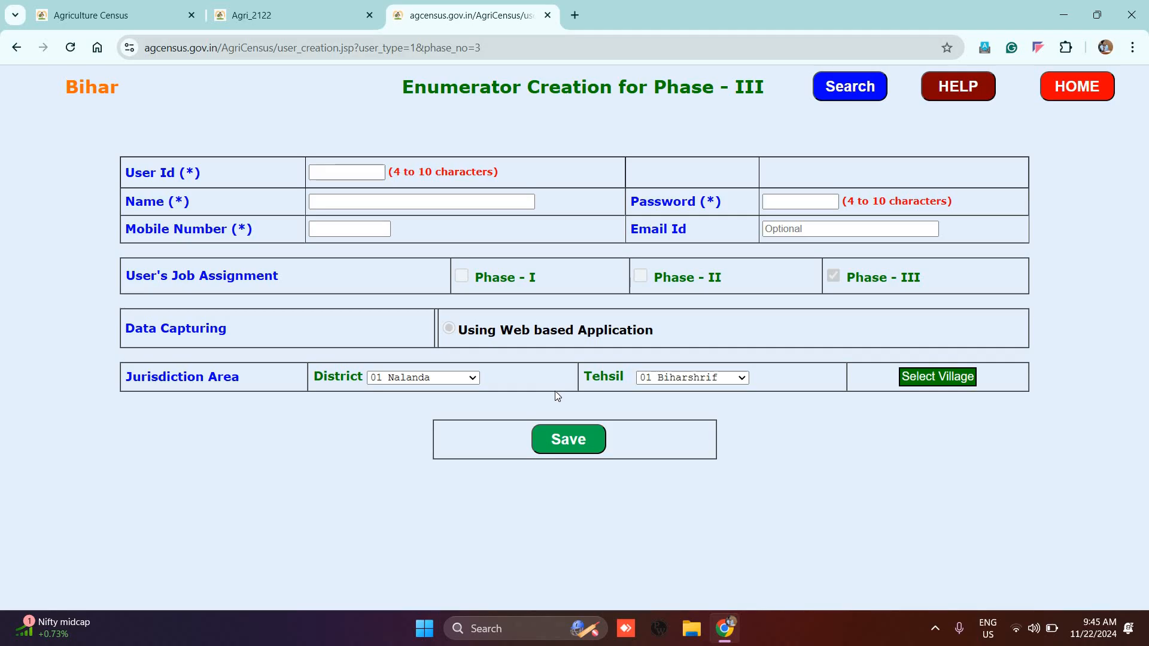
left_click(846, 88)
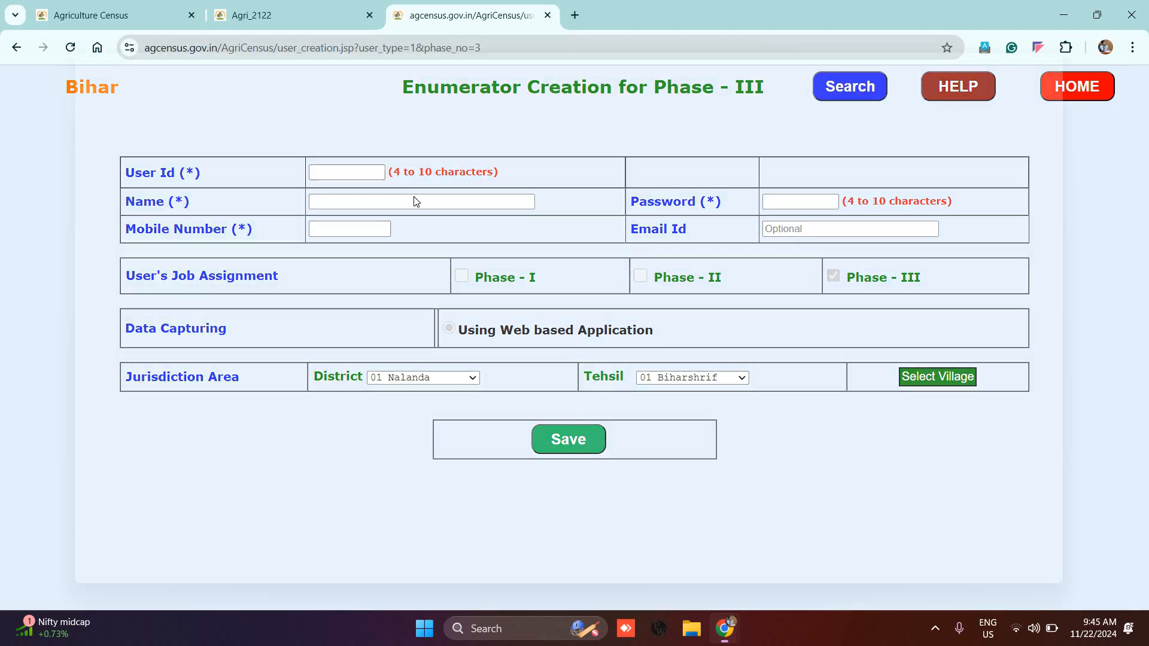